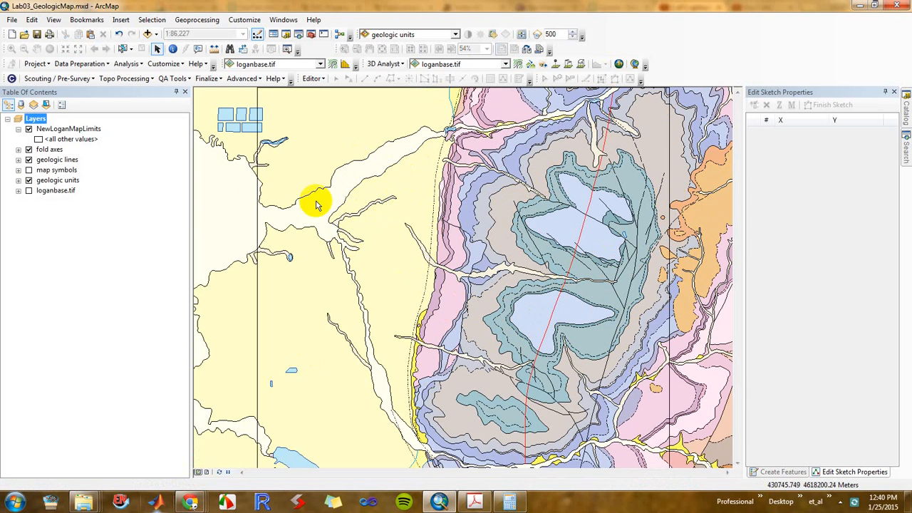
Check the fixed extent settings in the data frame's properties without changing anything
right_click(34, 120)
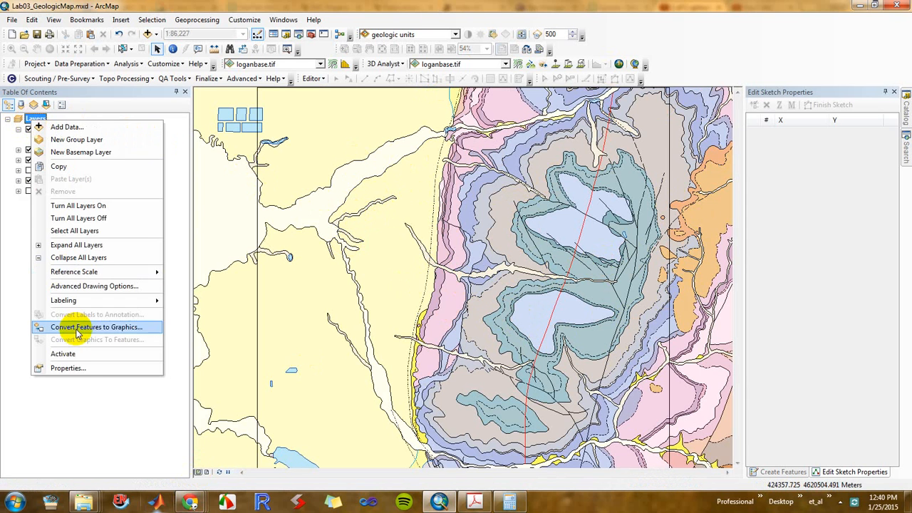
left_click(92, 368)
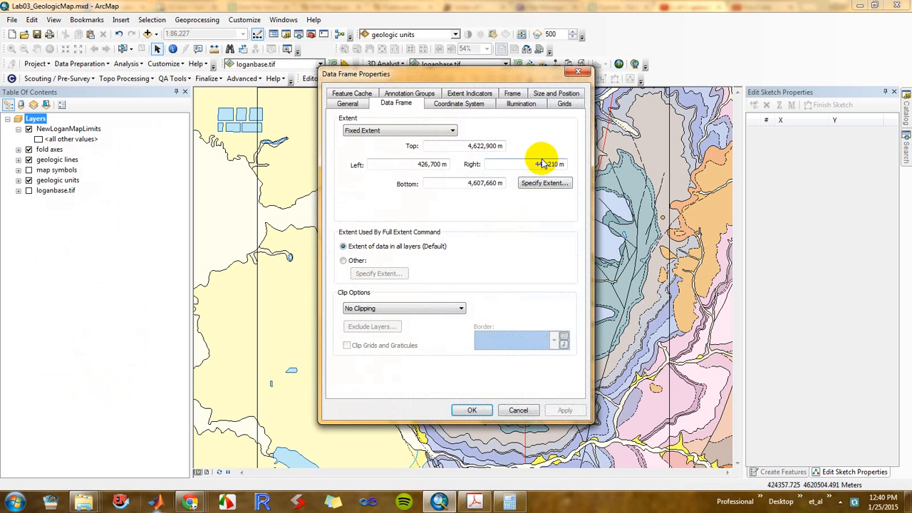
left_click(518, 411)
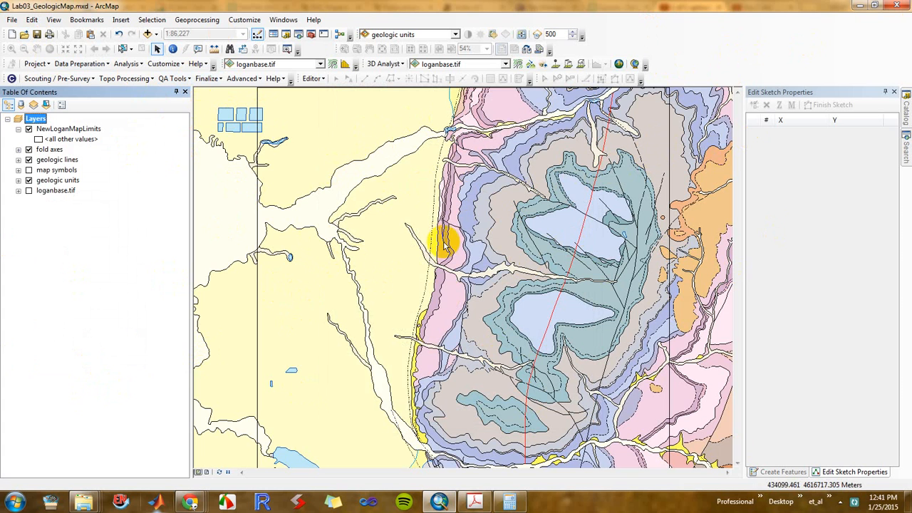
Switch to the page layout and start a legend, removing NewLoganMapLimits, fold axes and geologic lines so it contains only geologic units
left_click(205, 472)
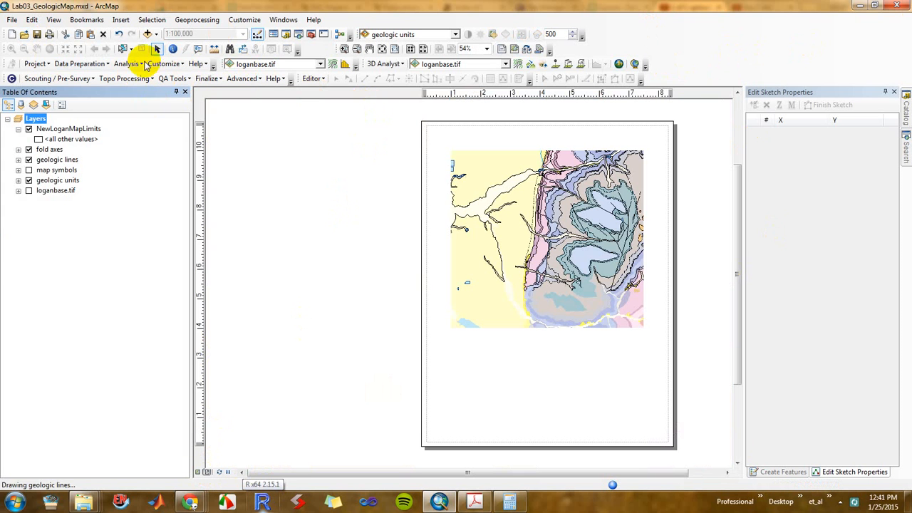
left_click(121, 20)
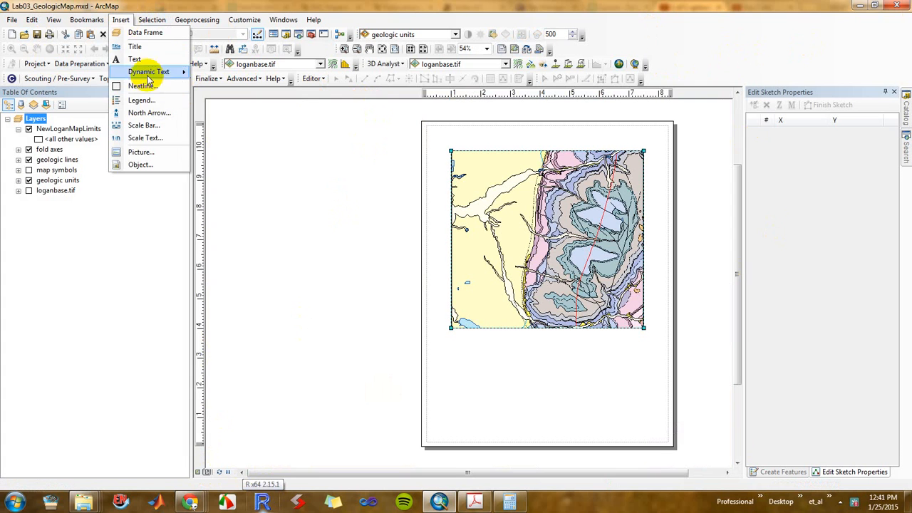
left_click(141, 99)
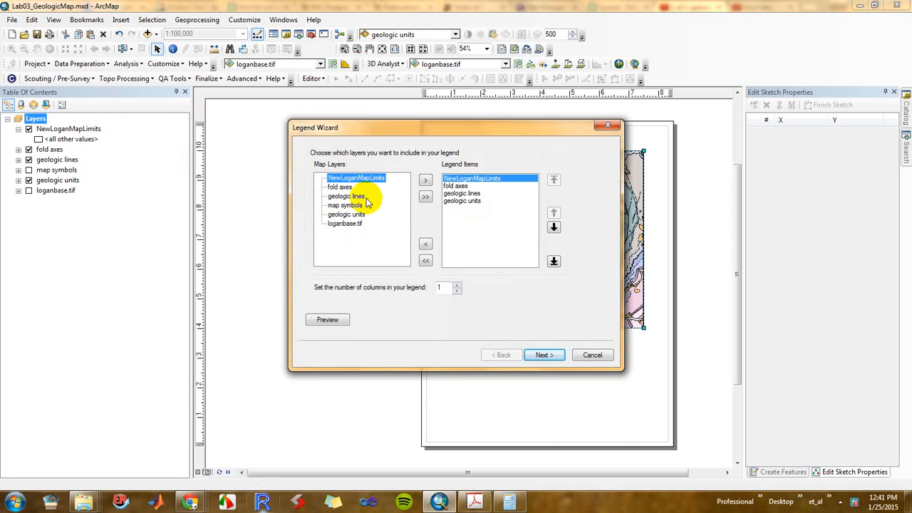
left_click(464, 194)
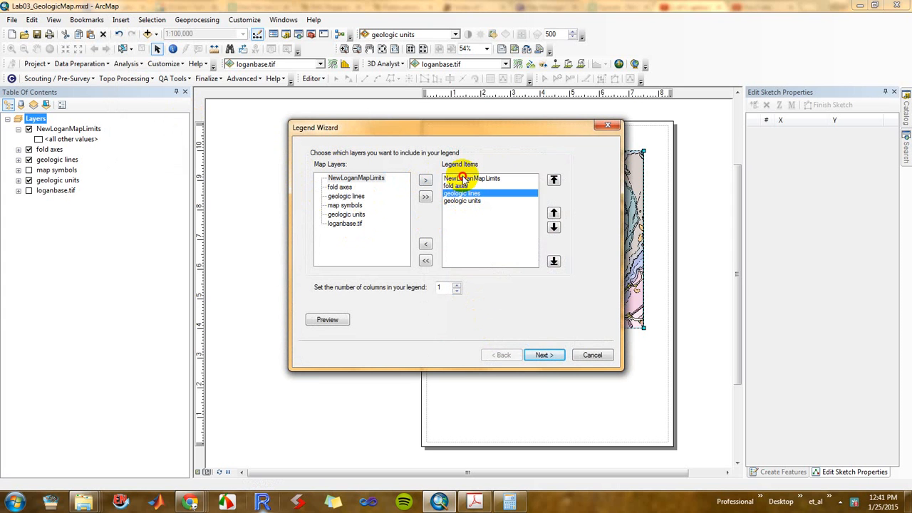
left_click(464, 178, "shift")
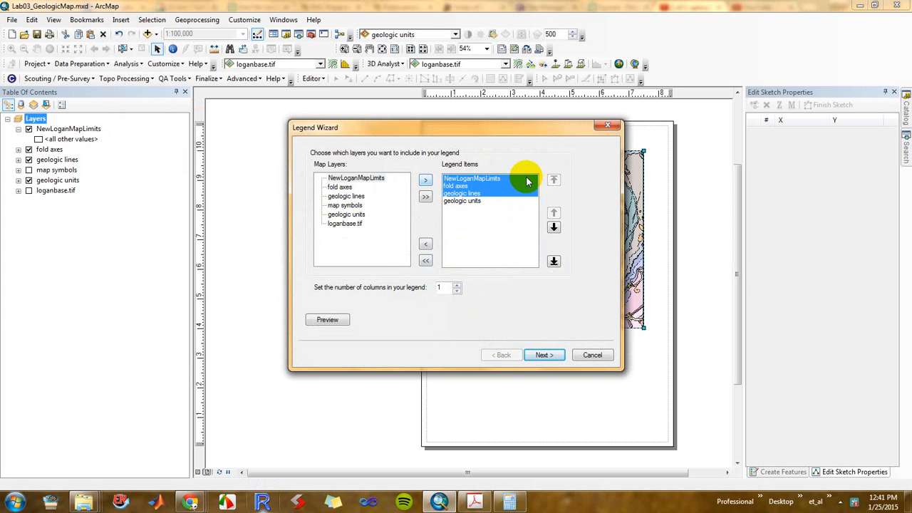
left_click(425, 244)
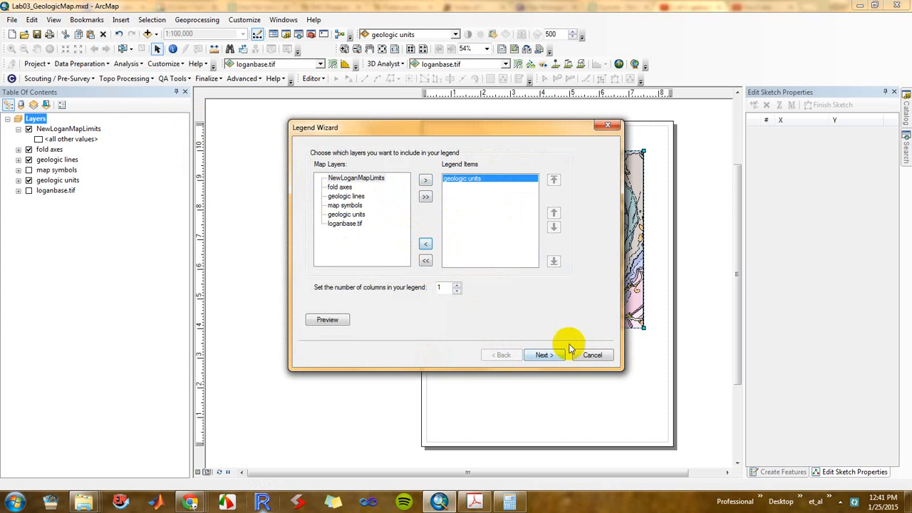
Create the legend with the default title, frame, patch and spacing settings, and move it off the page beside the map
left_click(544, 355)
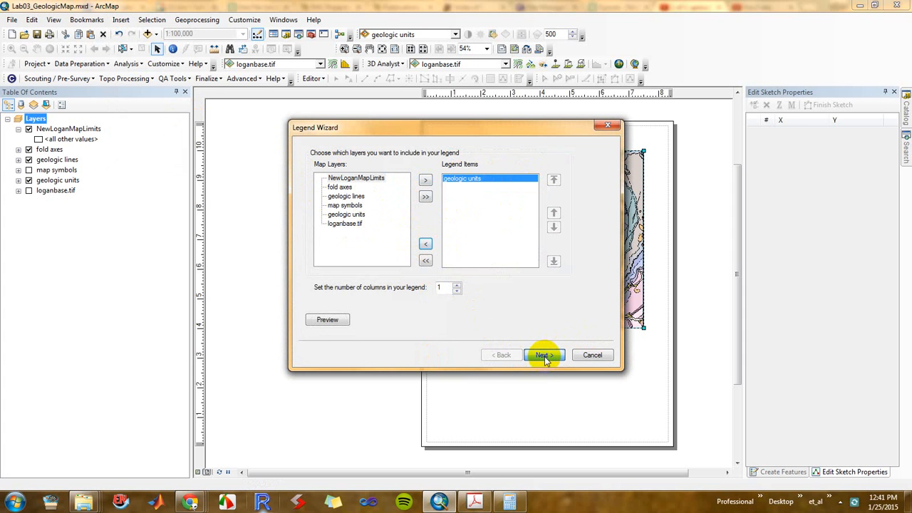
left_click(544, 355)
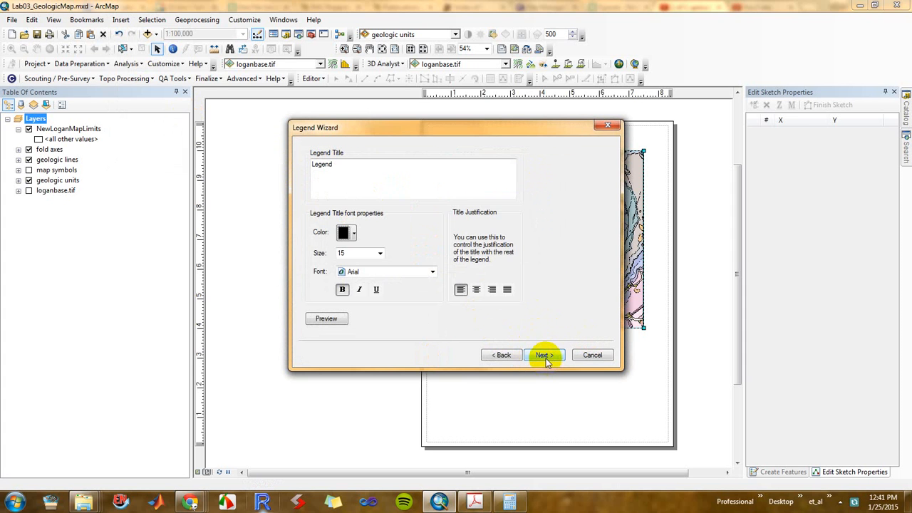
left_click(544, 355)
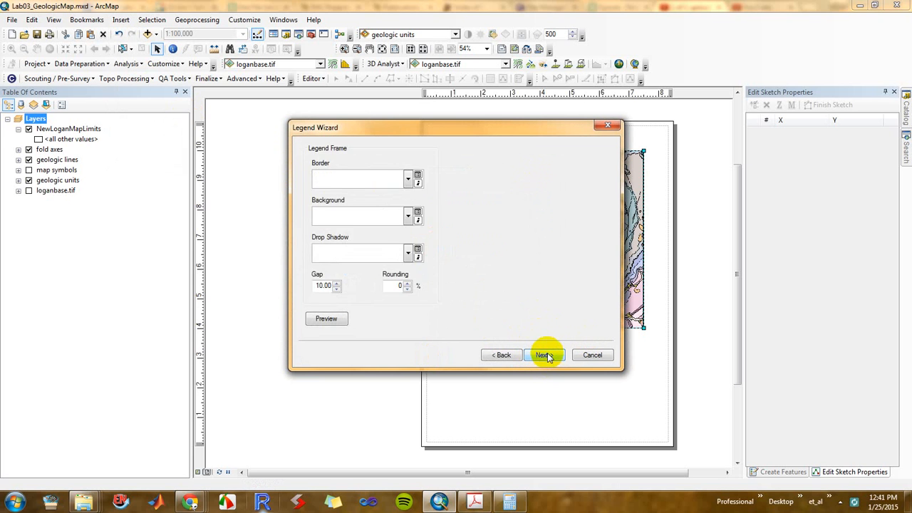
left_click(546, 355)
left_click(546, 356)
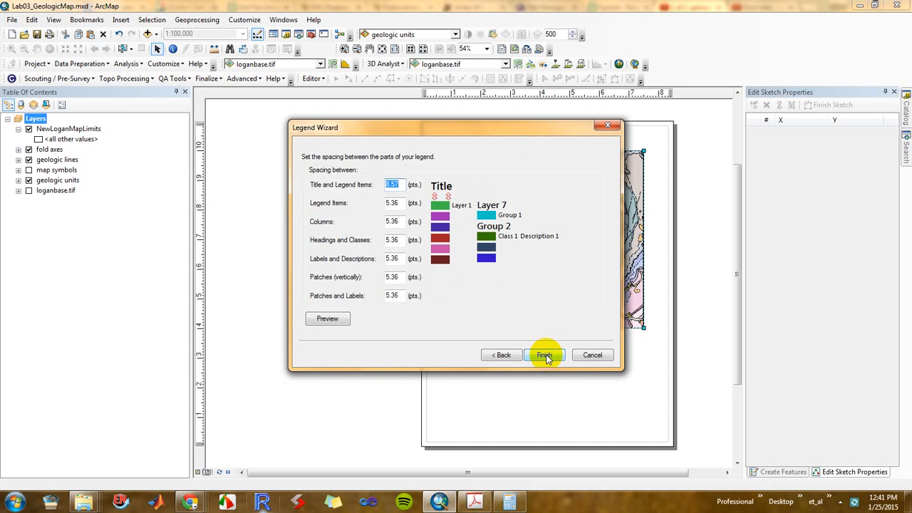
left_click(545, 355)
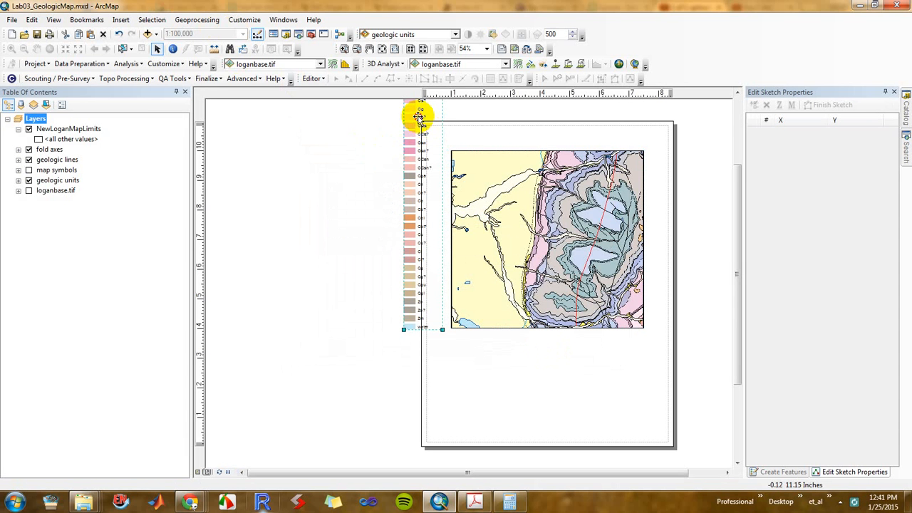
left_click_drag(418, 117, 410, 371)
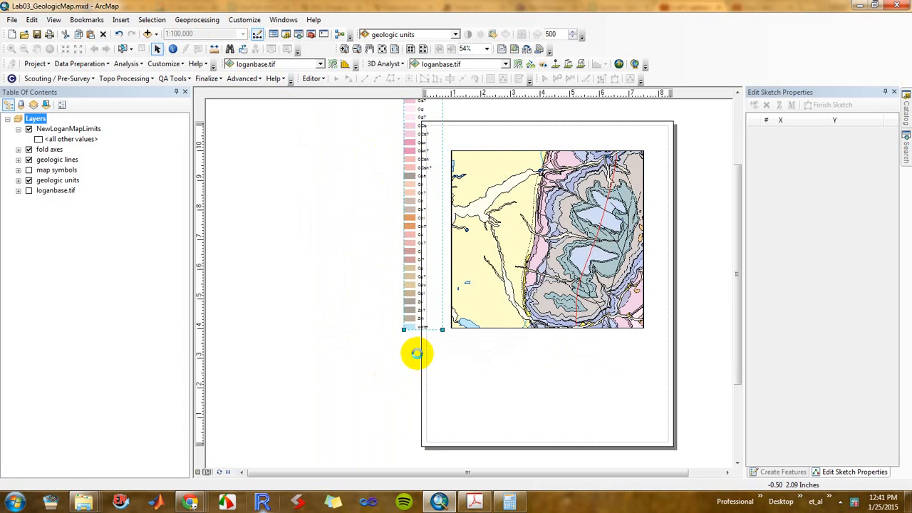
left_click_drag(409, 116, 345, 356)
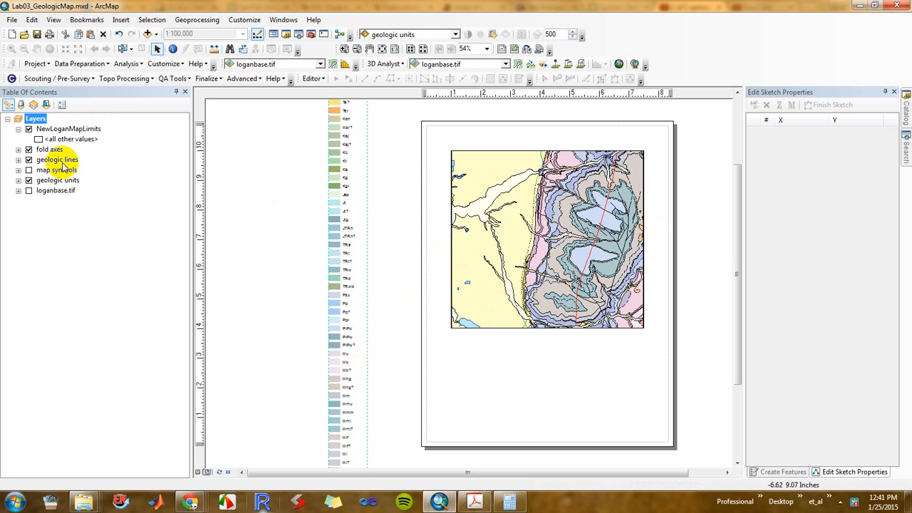
Open the attribute table of the geologic units layer and highlight the UNITNAME field
right_click(62, 183)
left_click(122, 213)
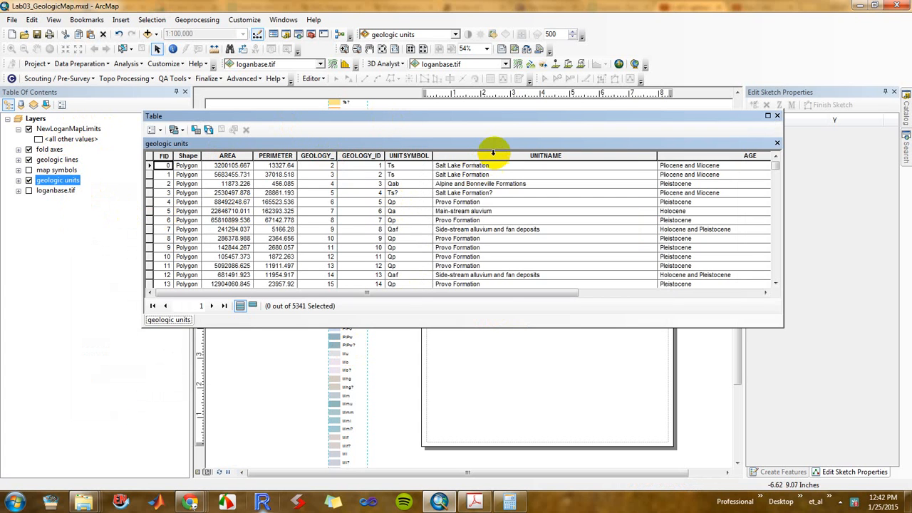
left_click(489, 156)
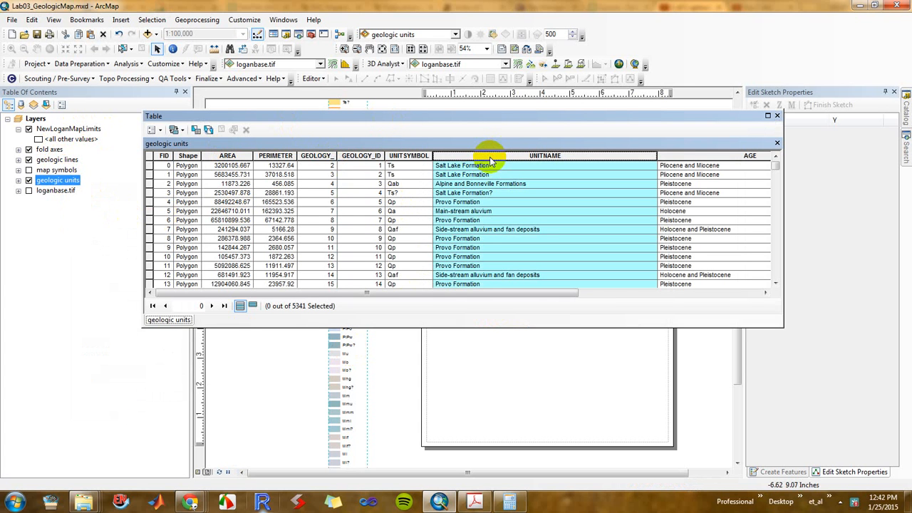
List the unique UNITNAME values in Select by Attributes, look through them, and close the query and table without selecting anything
left_click(153, 129)
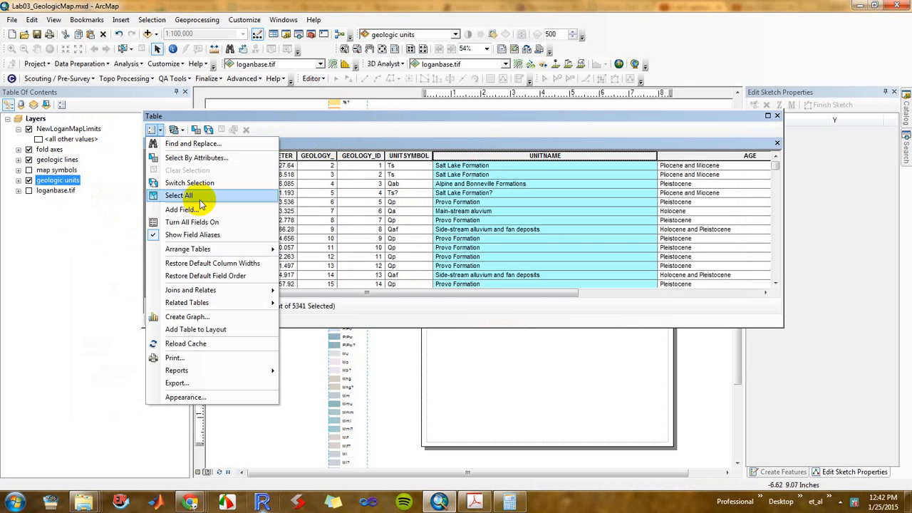
left_click(209, 161)
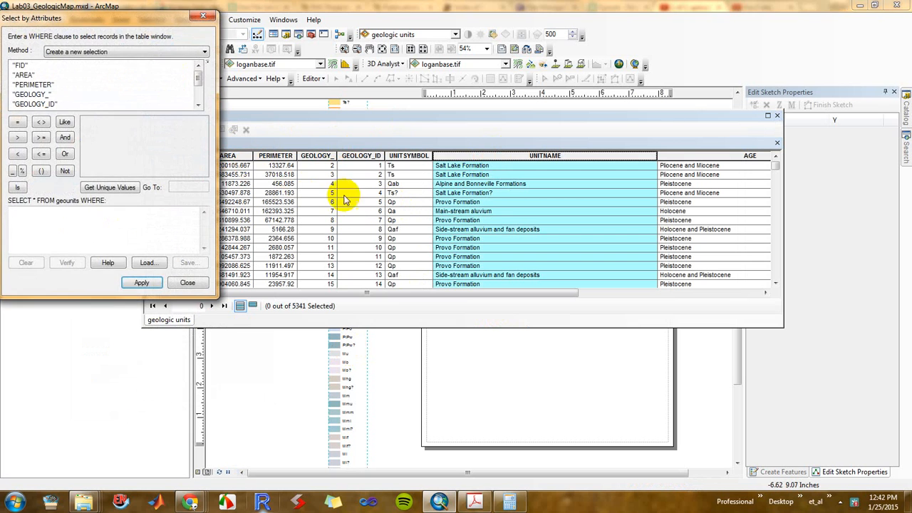
left_click_drag(128, 19, 382, 146)
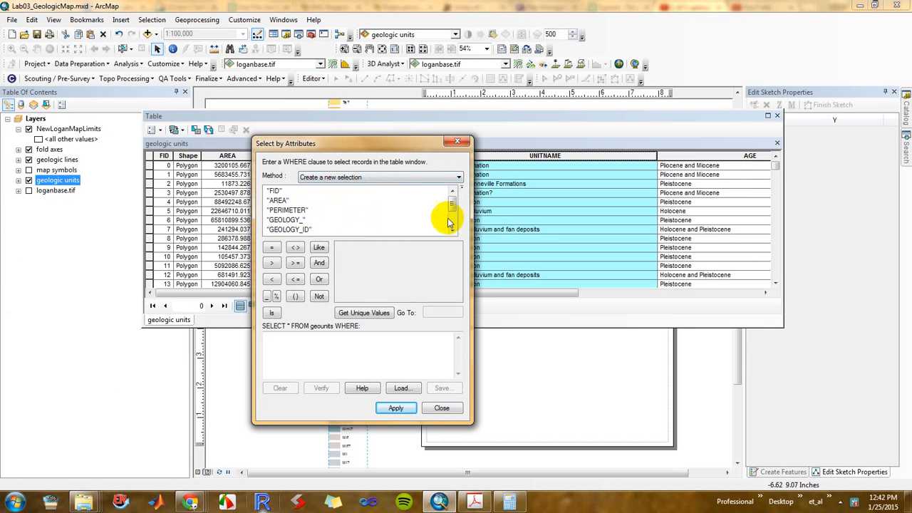
scroll(454, 225, "down", 2)
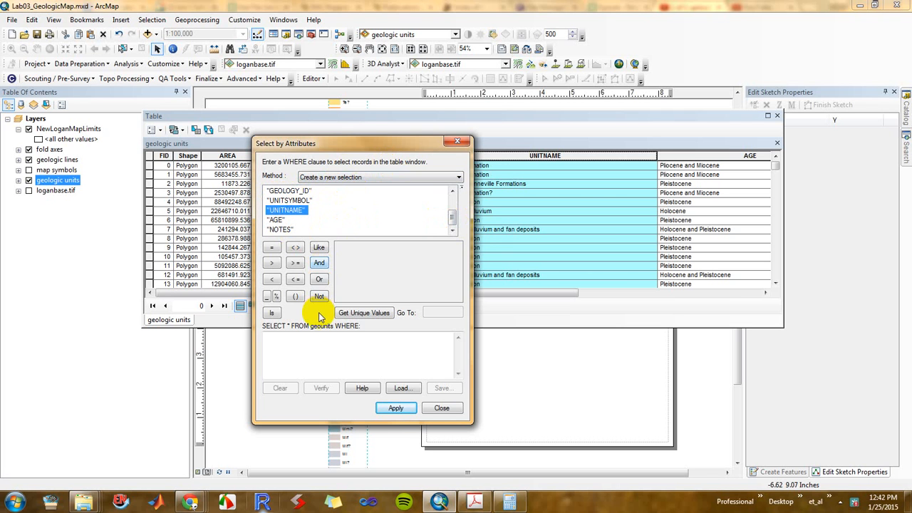
left_click(354, 312)
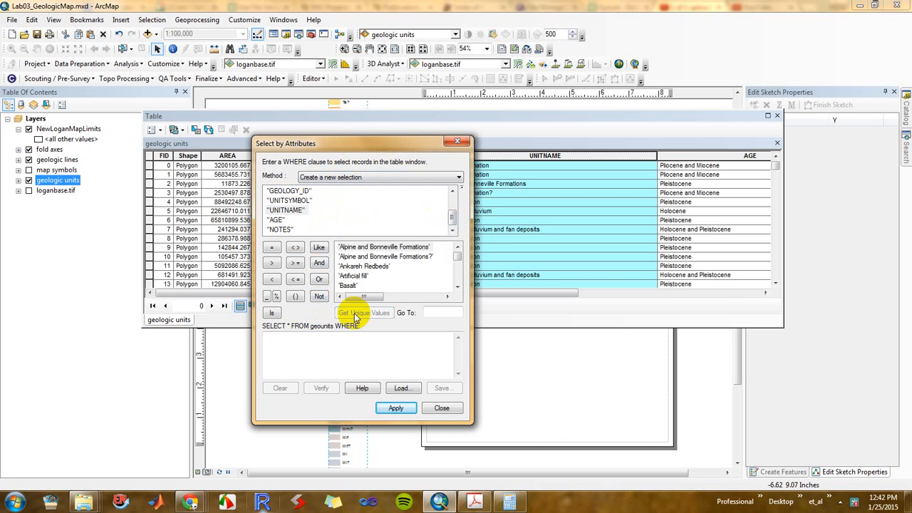
left_click_drag(459, 262, 458, 294)
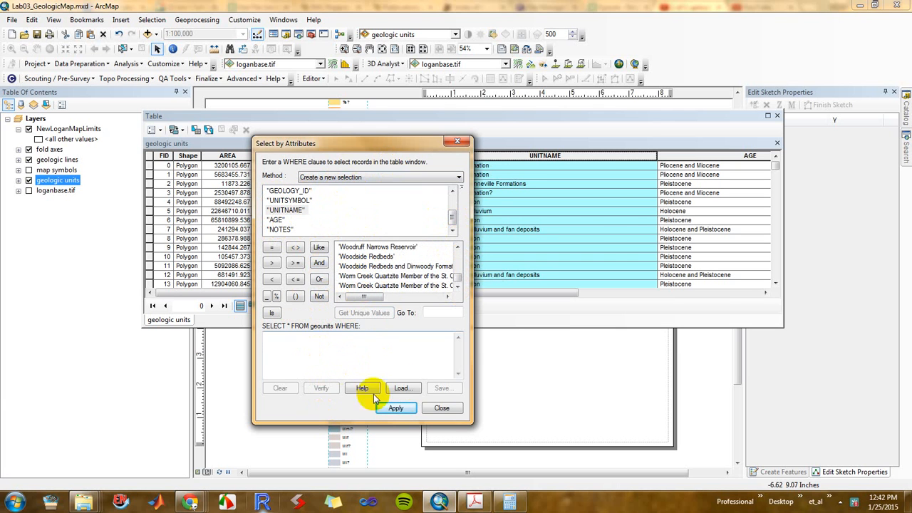
left_click(442, 408)
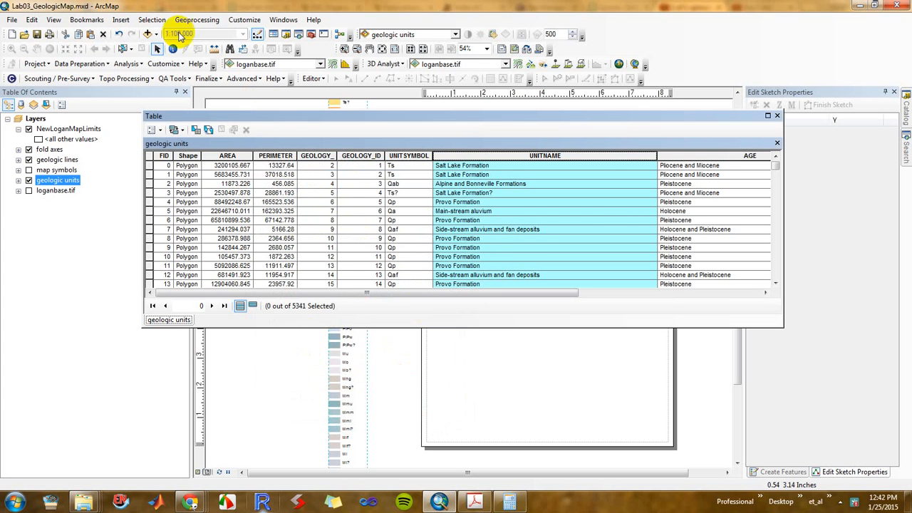
left_click(778, 116)
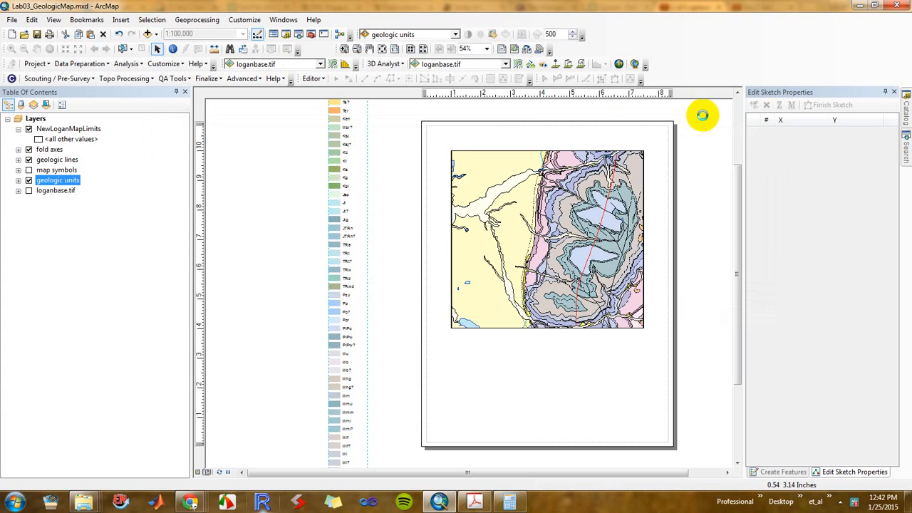
Use Select By Location to select the geologic units features that intersect the NewLoganMapLimits layer
left_click(153, 20)
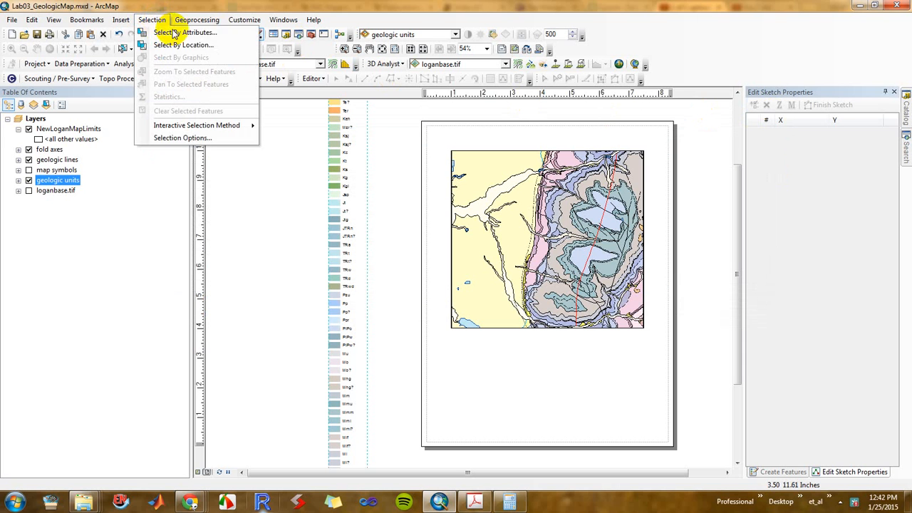
left_click(187, 45)
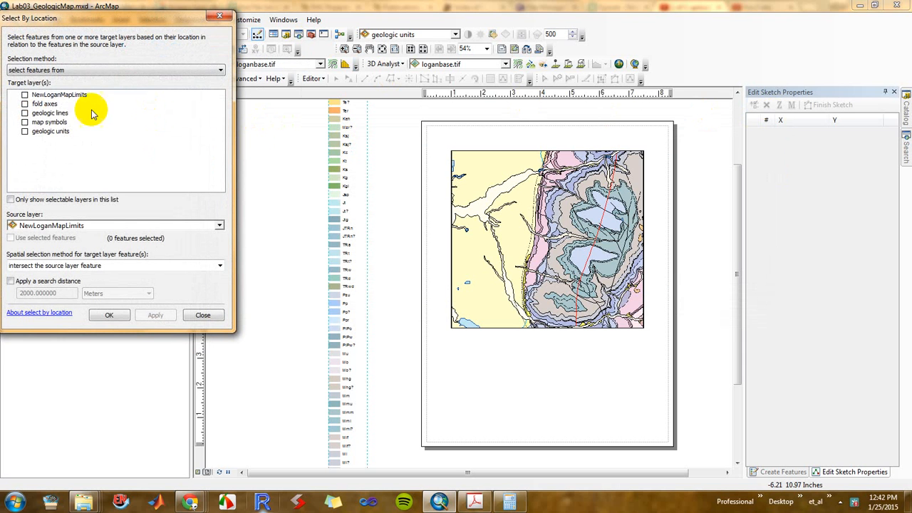
left_click(58, 71)
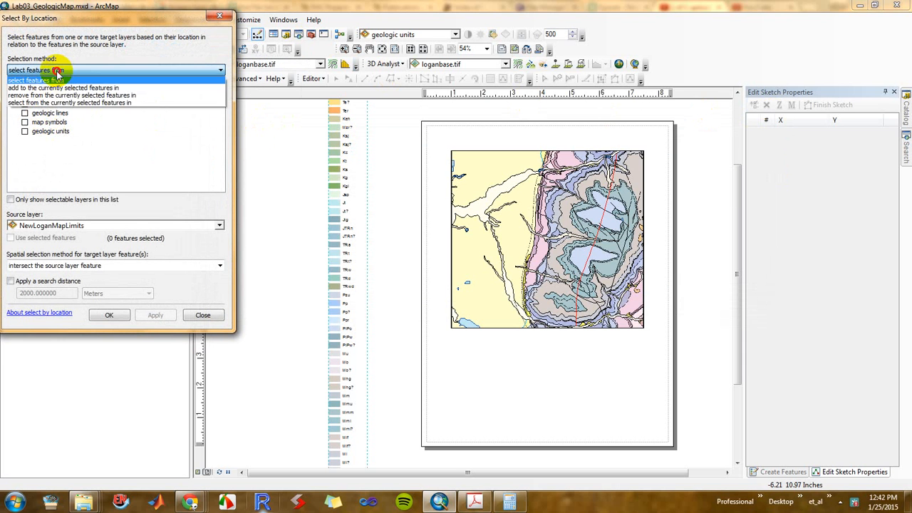
left_click(59, 71)
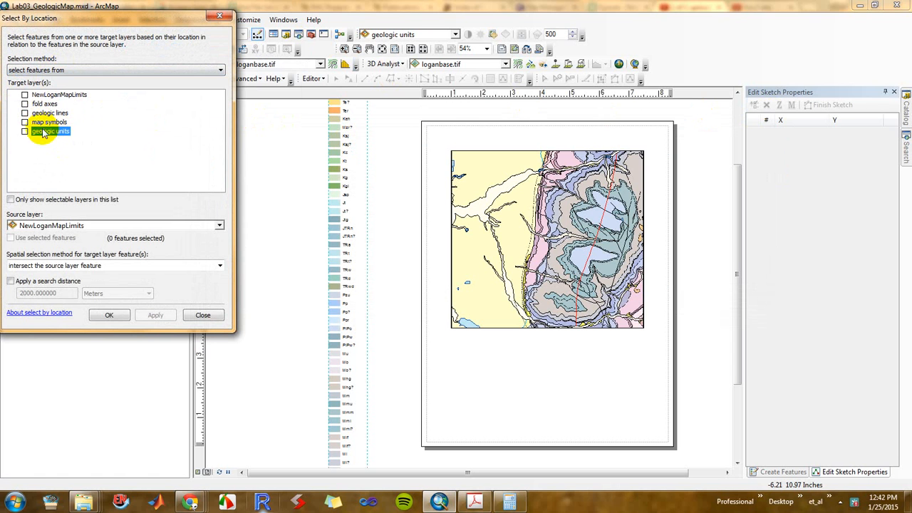
left_click(26, 132)
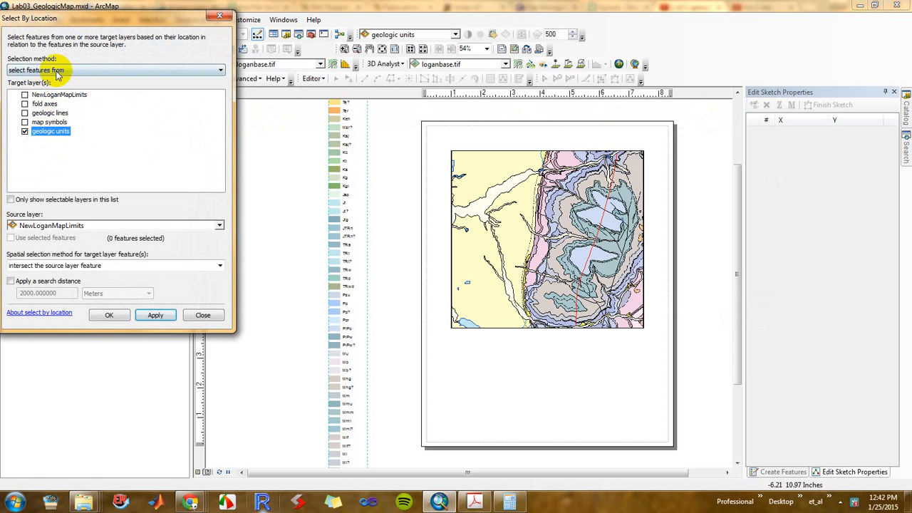
left_click(74, 227)
left_click(78, 238)
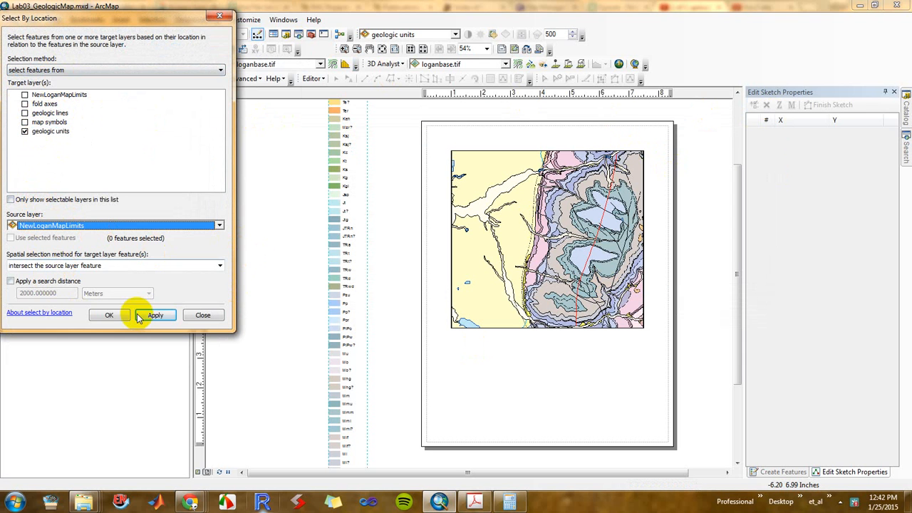
left_click(160, 315)
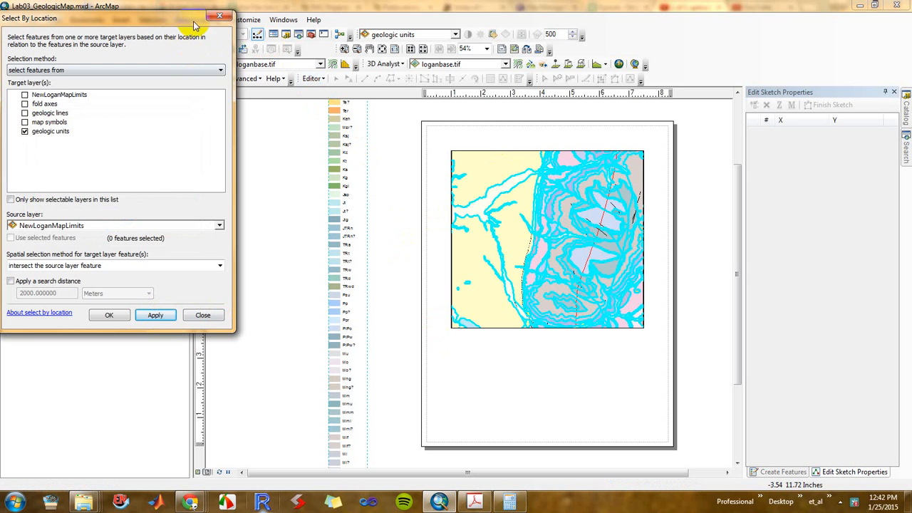
left_click(221, 19)
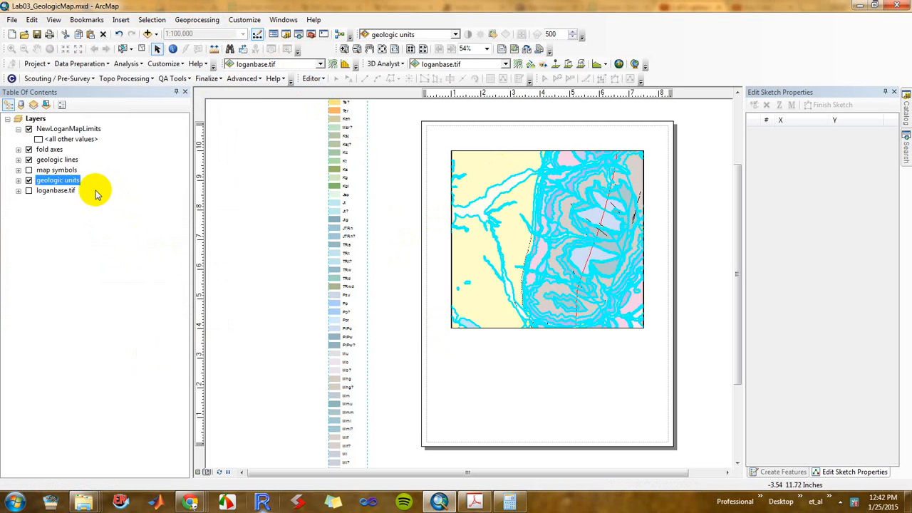
Review only the selected records in the geologic units attribute table, and close the table
right_click(64, 181)
left_click(100, 213)
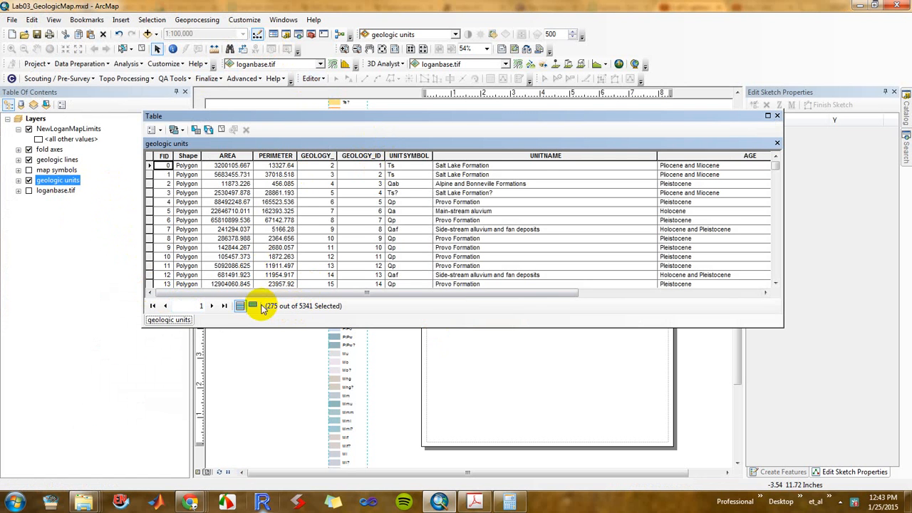
left_click(250, 306)
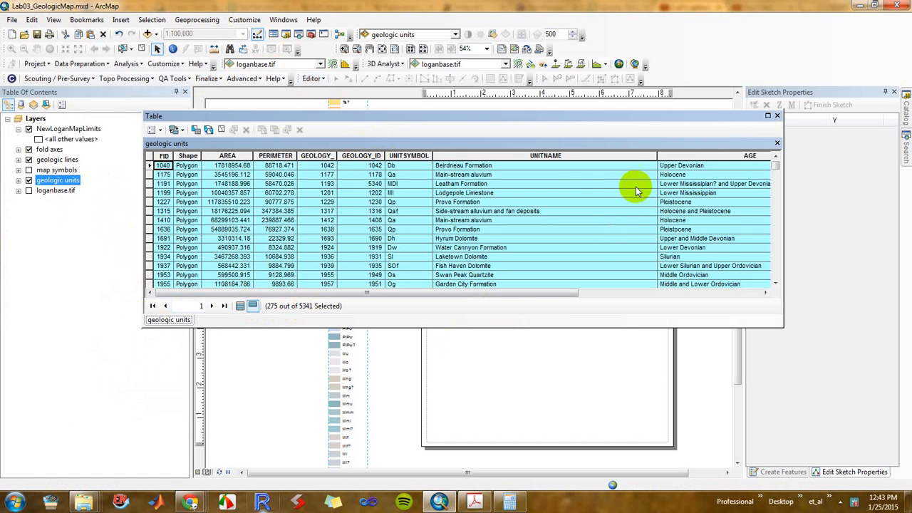
left_click_drag(777, 166, 776, 134)
left_click(777, 116)
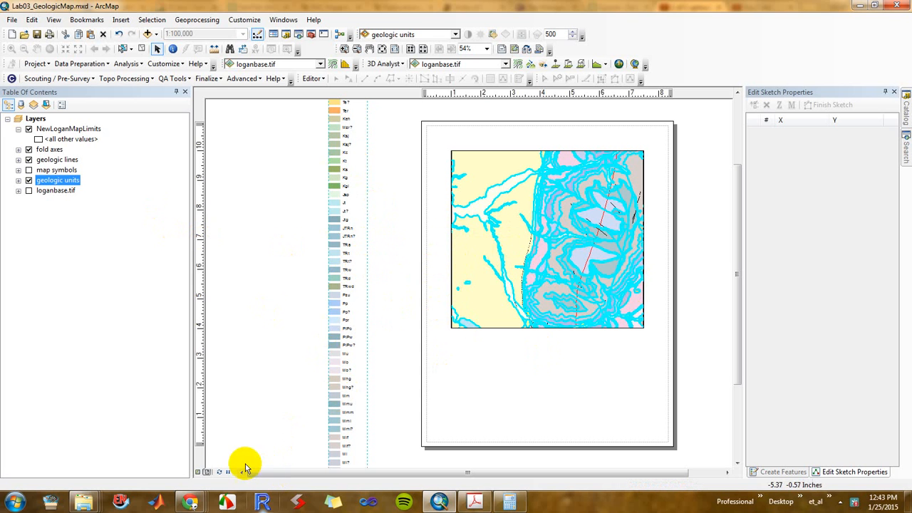
Switch from the layout to the data view and hide the geologic lines and fold axes layers
left_click(198, 473)
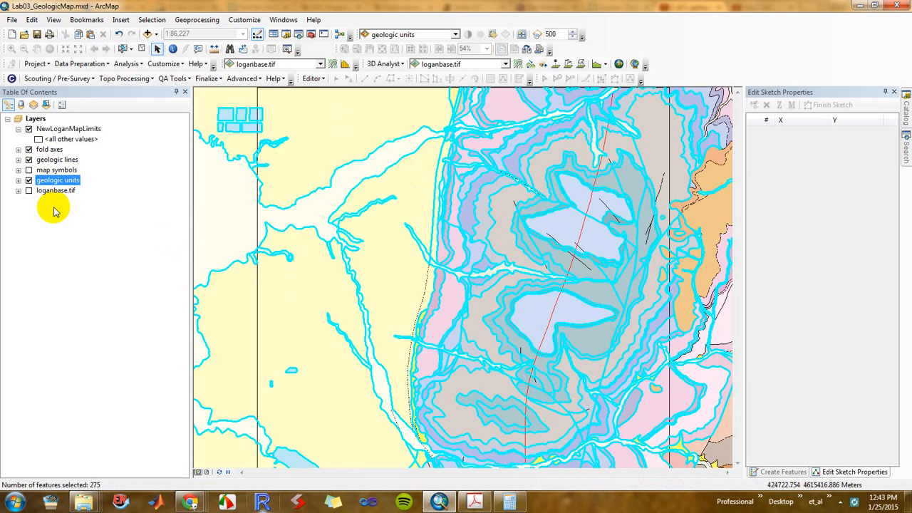
left_click(29, 160)
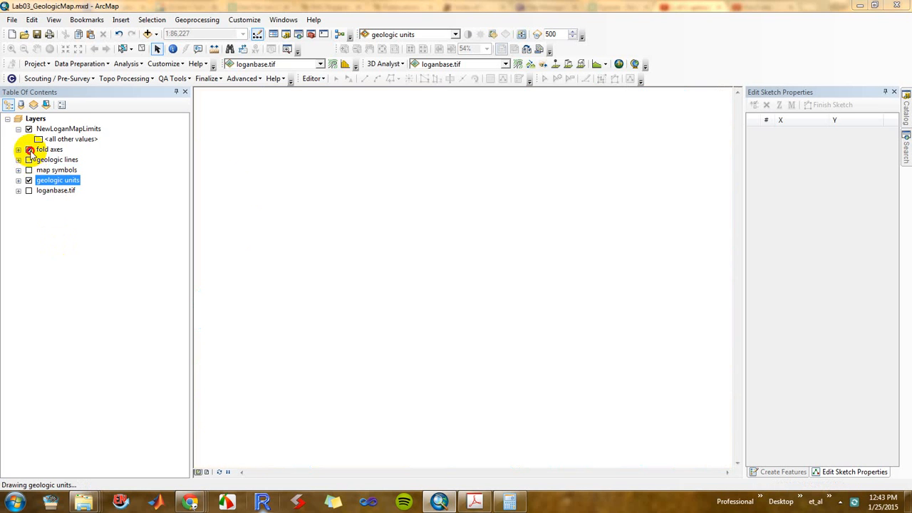
left_click(29, 151)
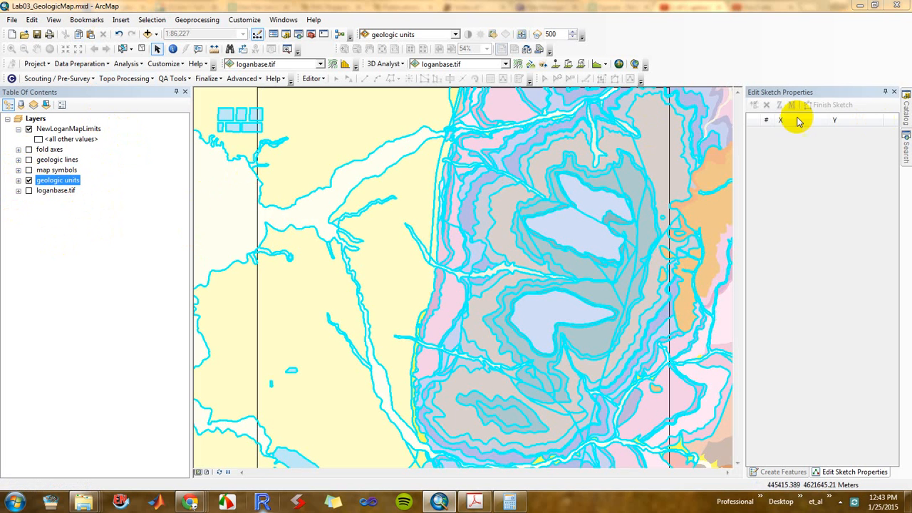
Close the Edit Sketch Properties and Create Features panes and dock ArcToolbox in their place
left_click(895, 93)
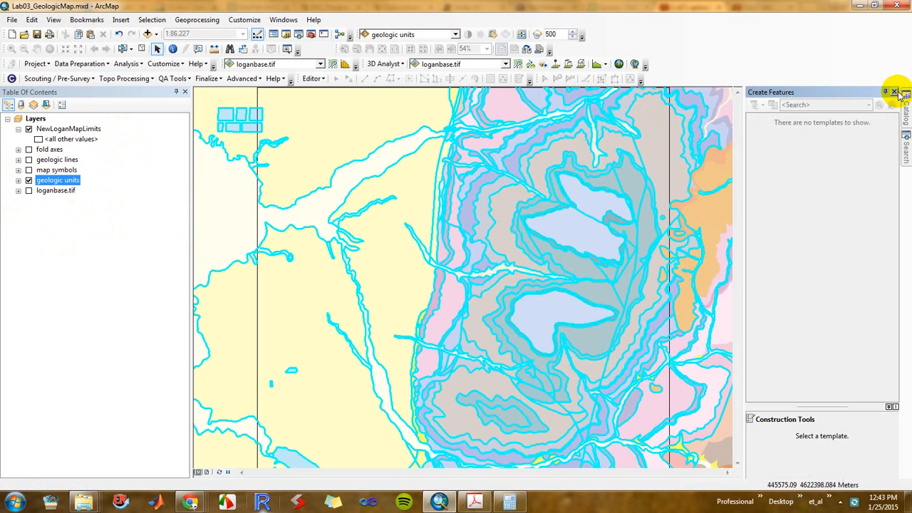
left_click(895, 92)
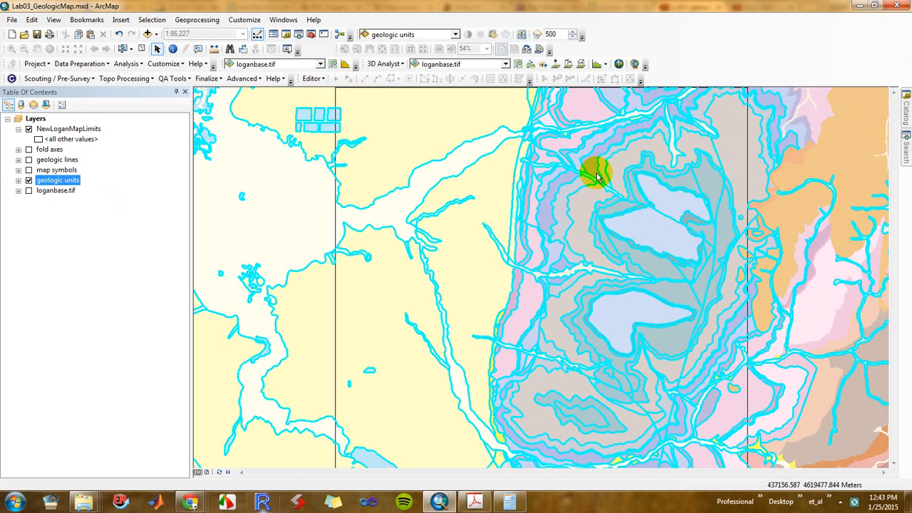
left_click(253, 18)
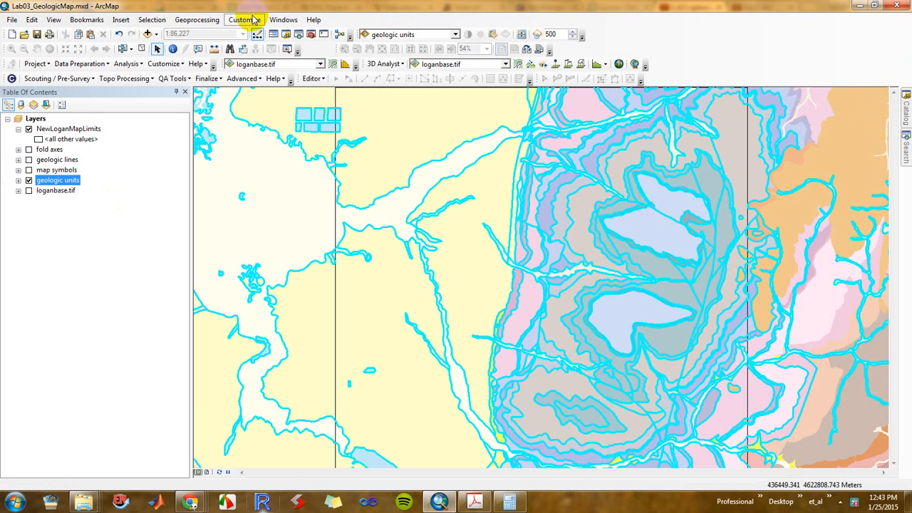
left_click(318, 8)
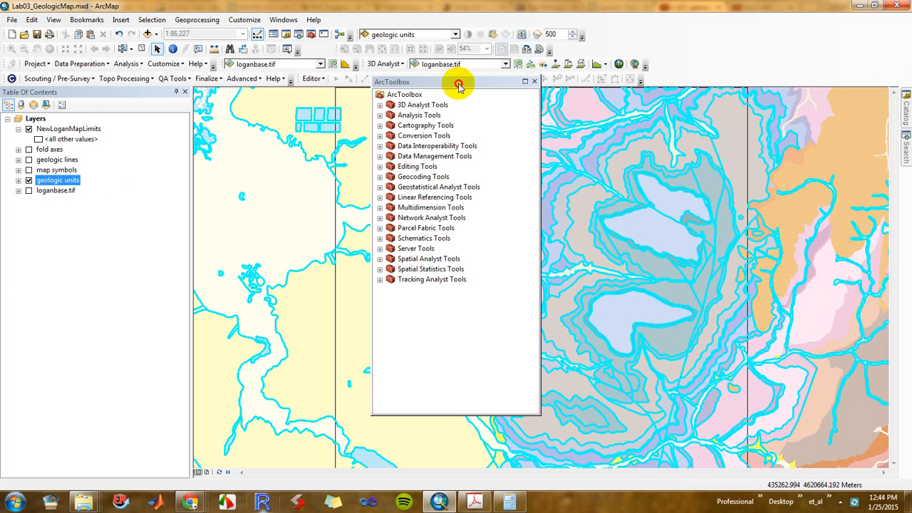
left_click_drag(458, 85, 879, 281)
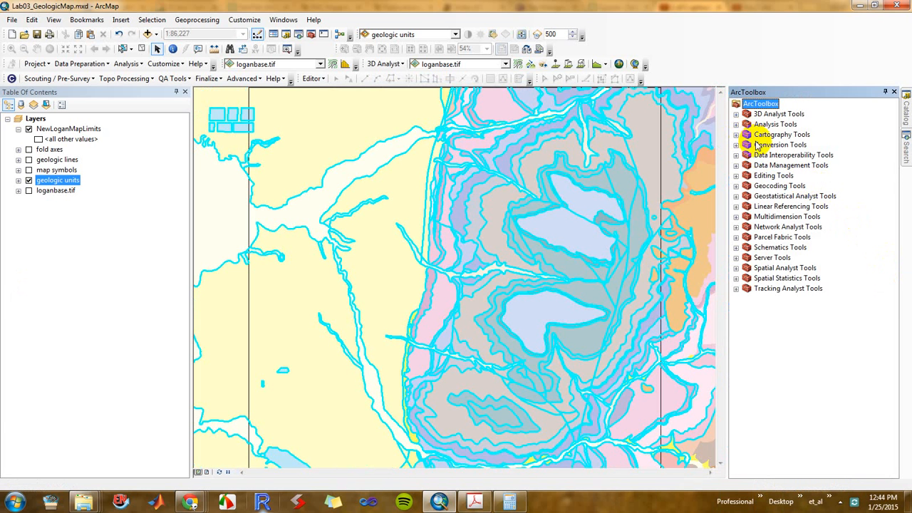
Set up the Clip analysis tool with geologic units as input features and NewLoganMapLimits as clip features
left_click(736, 124)
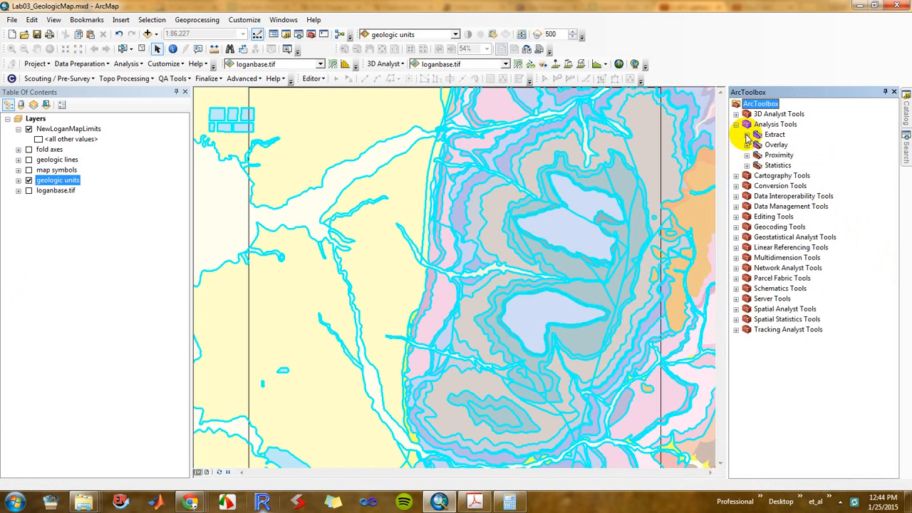
left_click(747, 135)
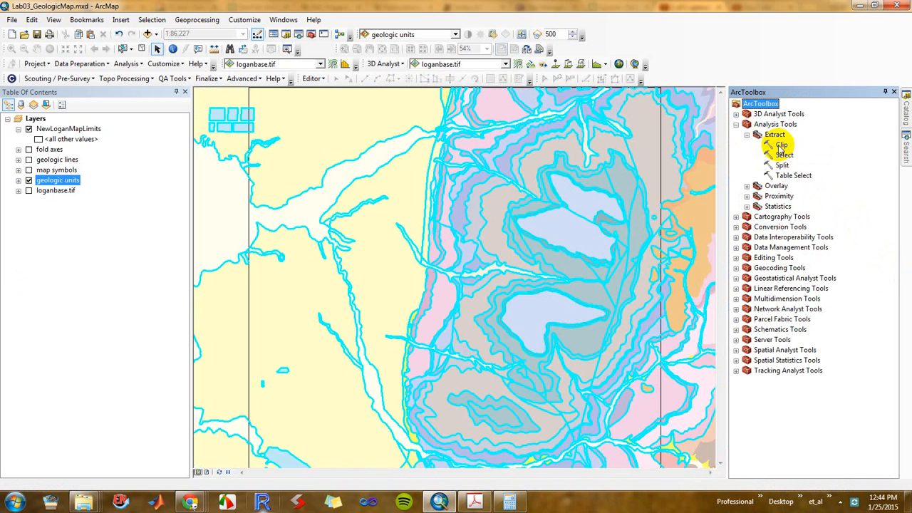
double_click(781, 143)
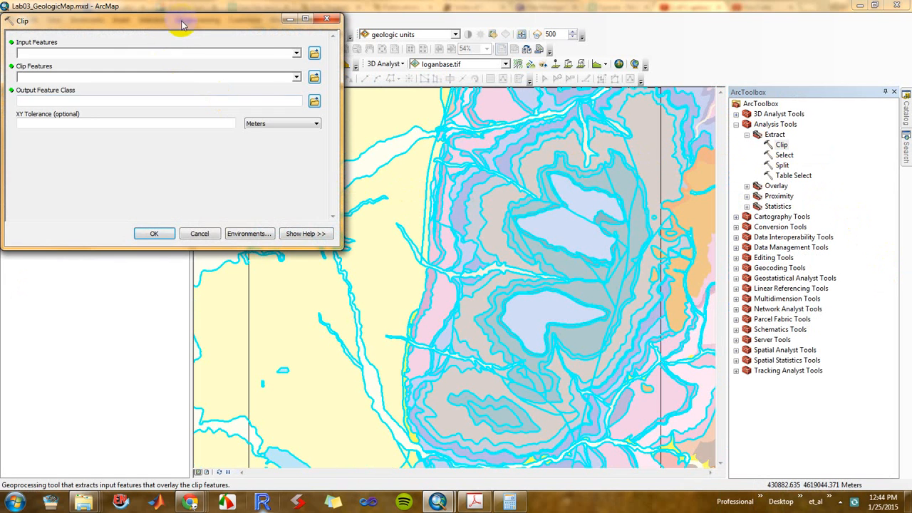
left_click_drag(179, 20, 452, 169)
left_click_drag(60, 181, 330, 204)
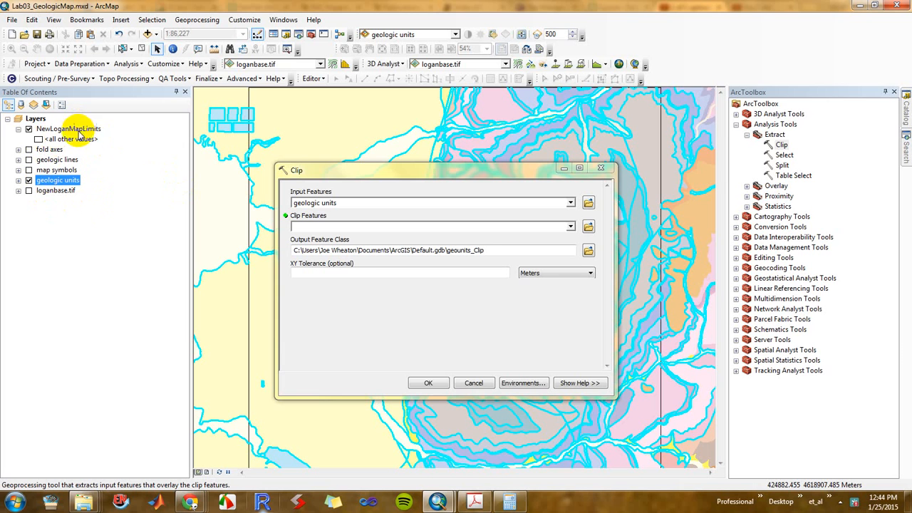
left_click_drag(78, 133, 318, 227)
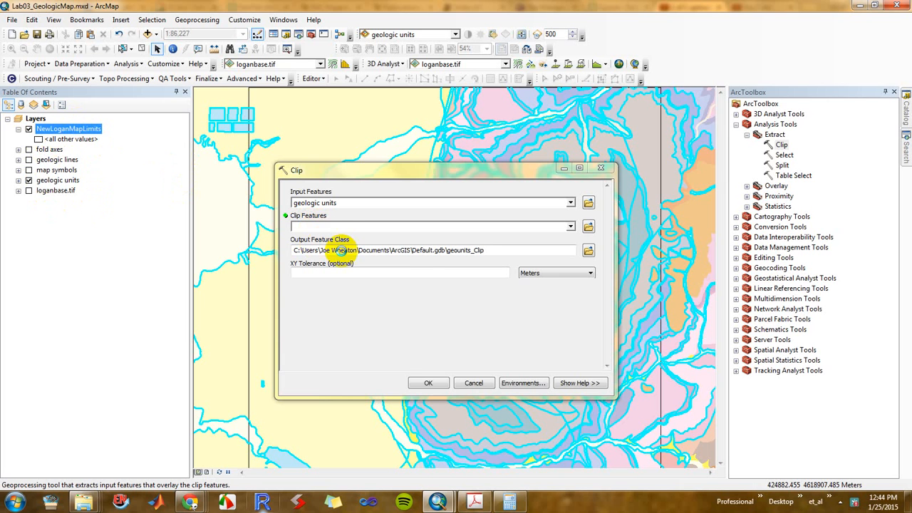
left_click(571, 227)
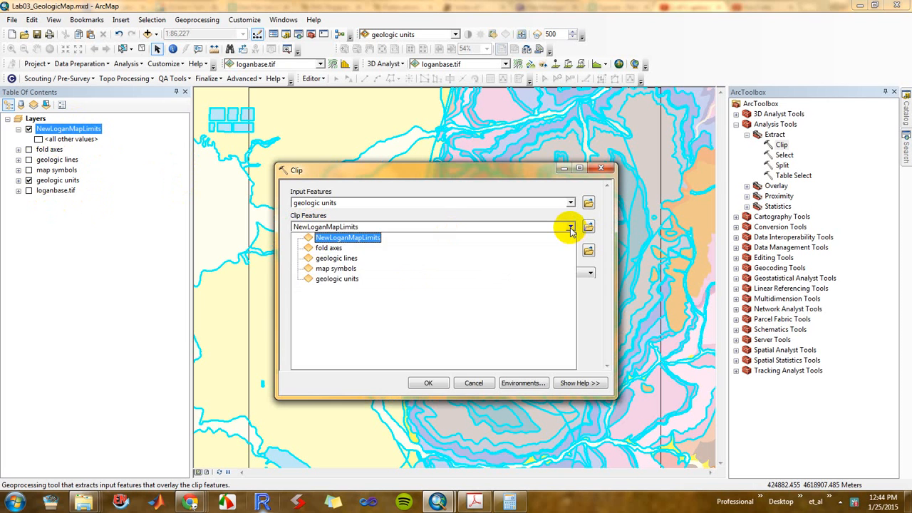
left_click(570, 226)
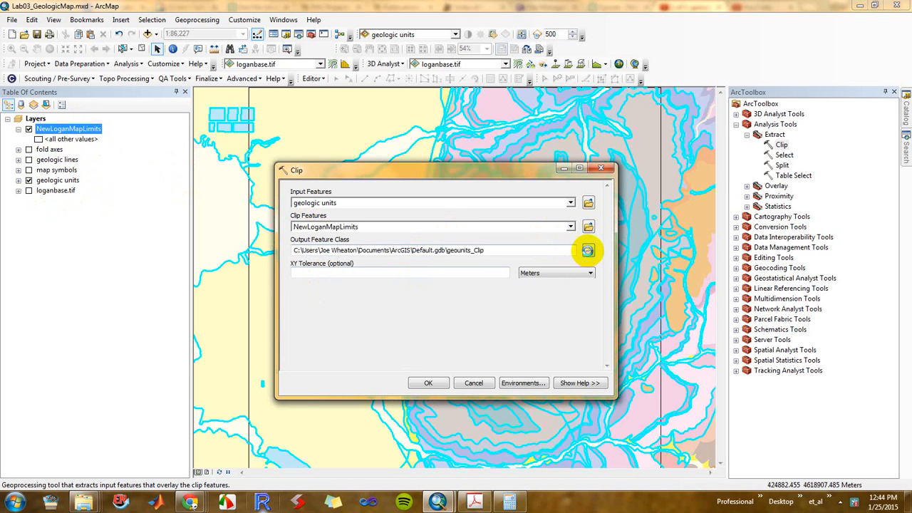
Set the clip output to GeologicUnitsLogan in the Lab03 wrk_Data folder and run the tool
left_click(587, 251)
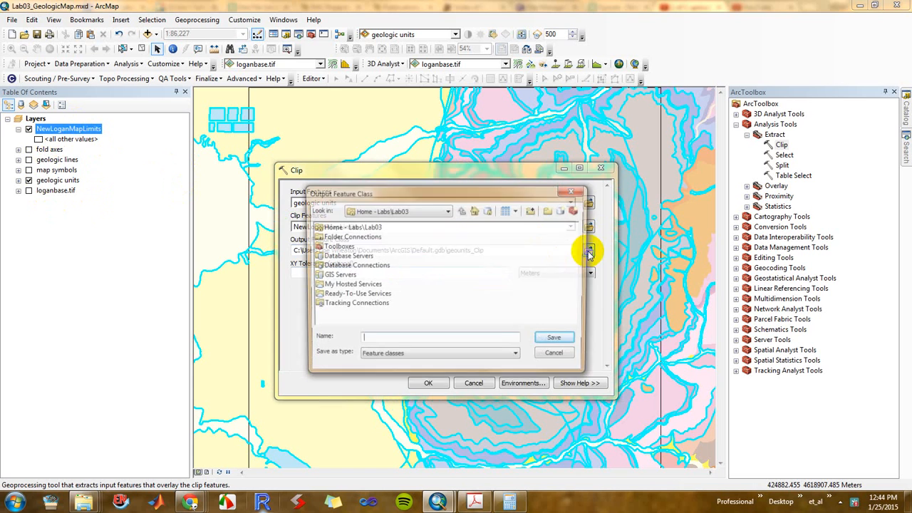
double_click(340, 227)
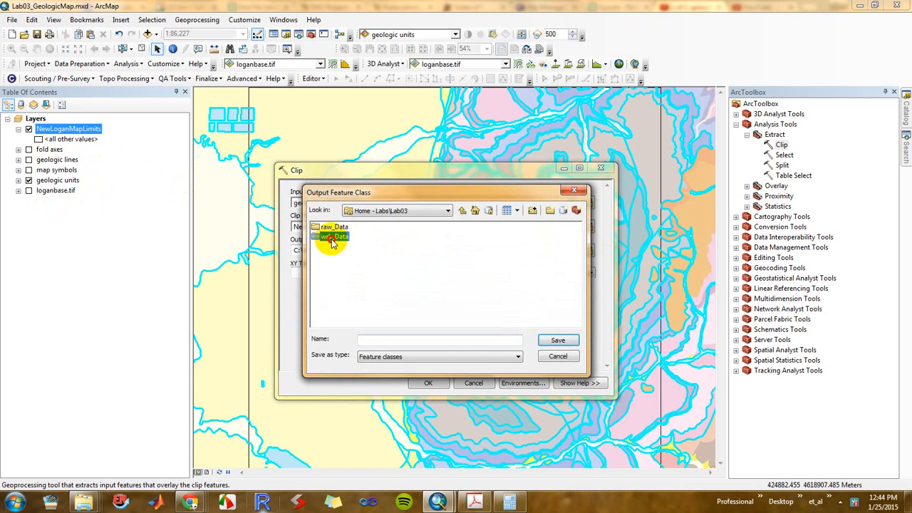
double_click(331, 239)
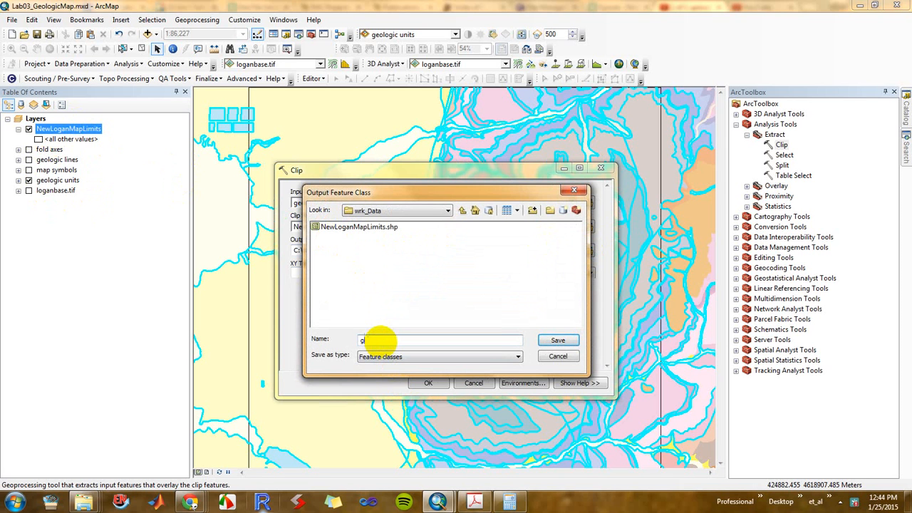
key("Caps_Lock")
key("Caps_Lock")
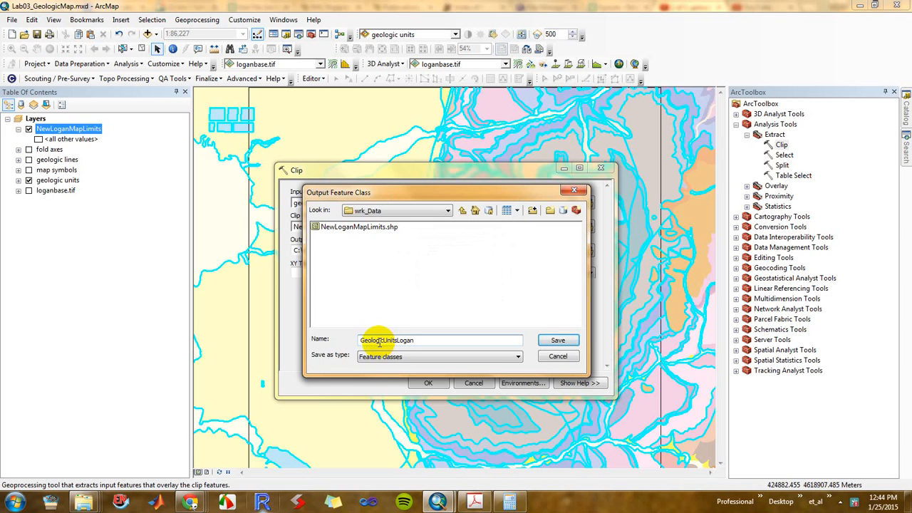
left_click(556, 340)
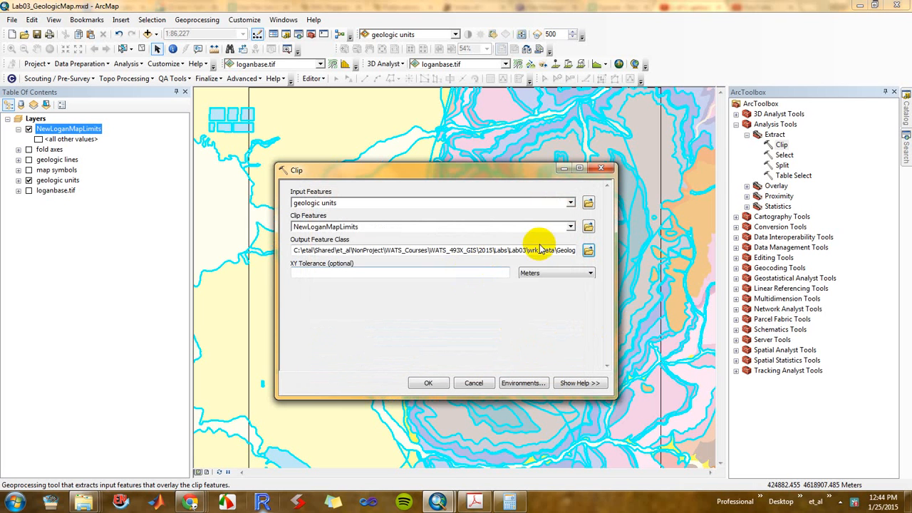
left_click_drag(547, 251, 588, 247)
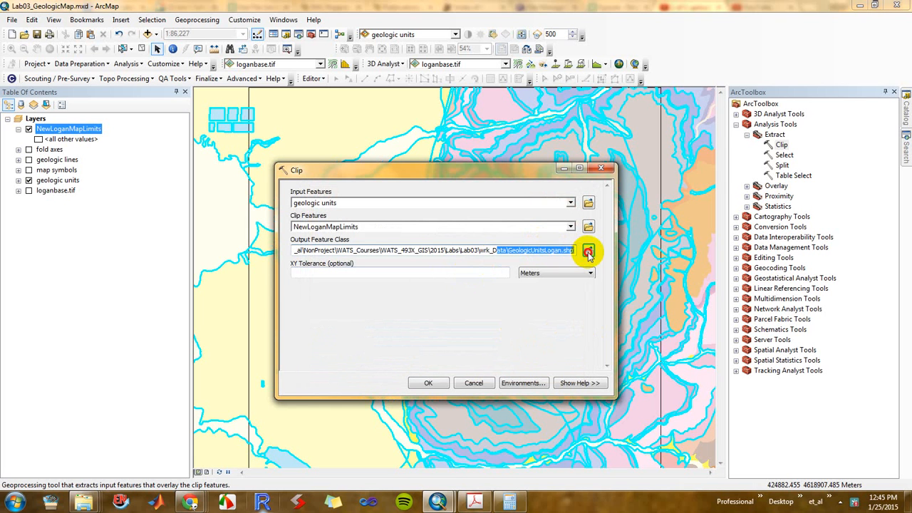
left_click(474, 304)
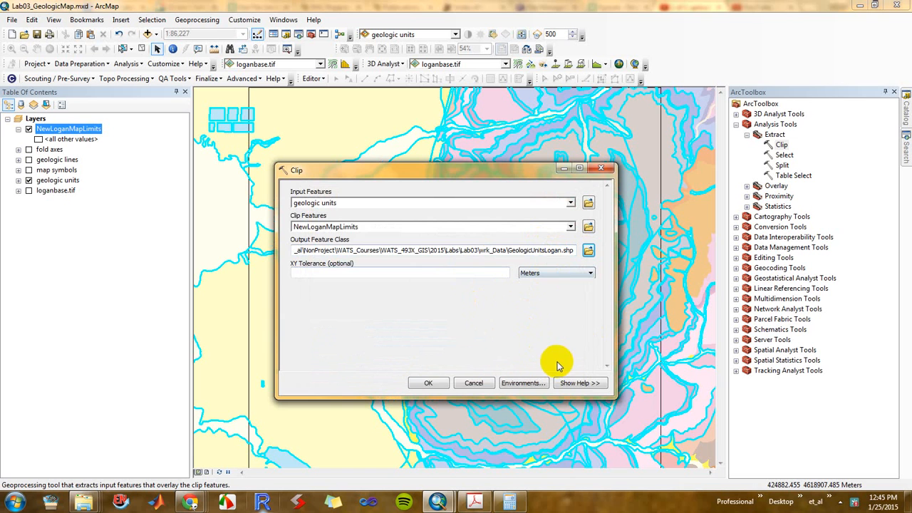
left_click(431, 383)
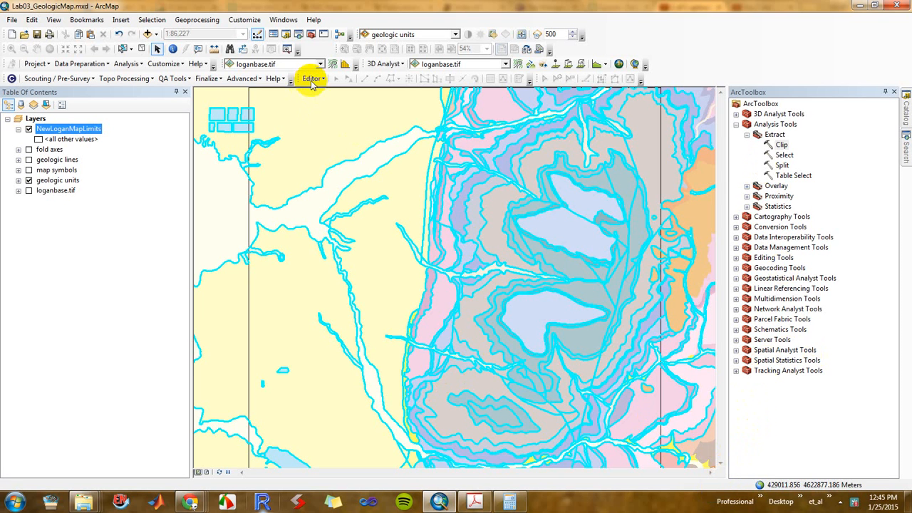
Expand the Clip entry in the geoprocessing results of the current session, and clear the feature selection
left_click(201, 20)
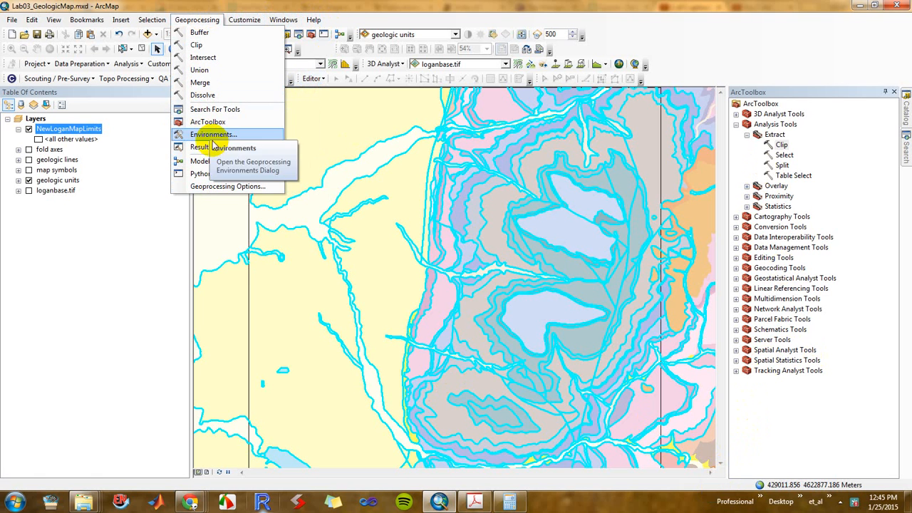
left_click(202, 147)
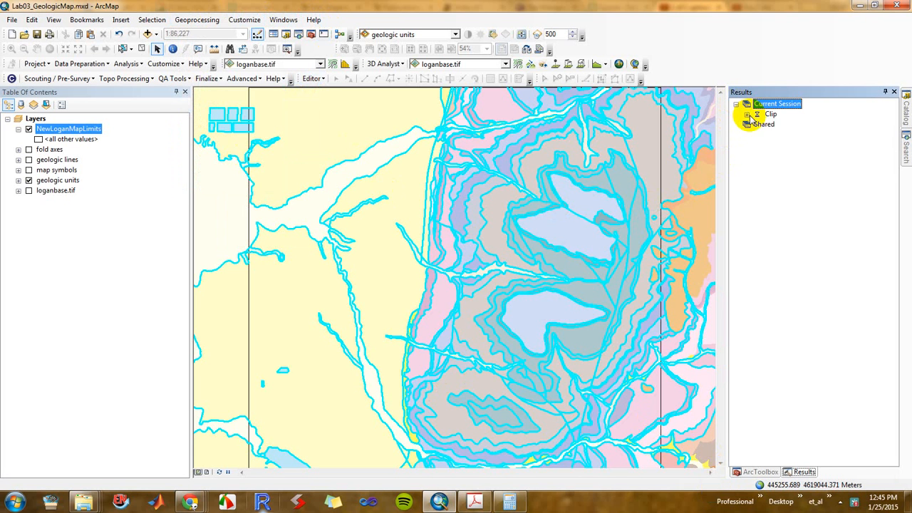
left_click(747, 114)
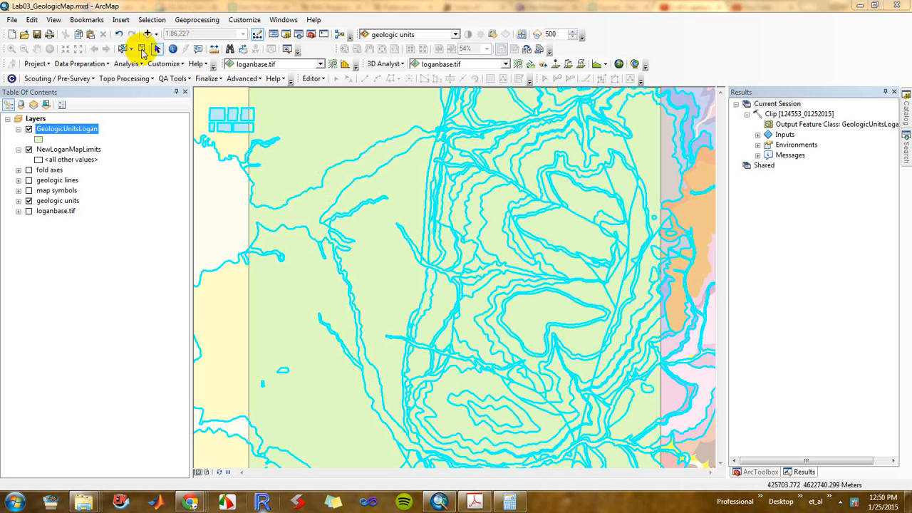
left_click(142, 49)
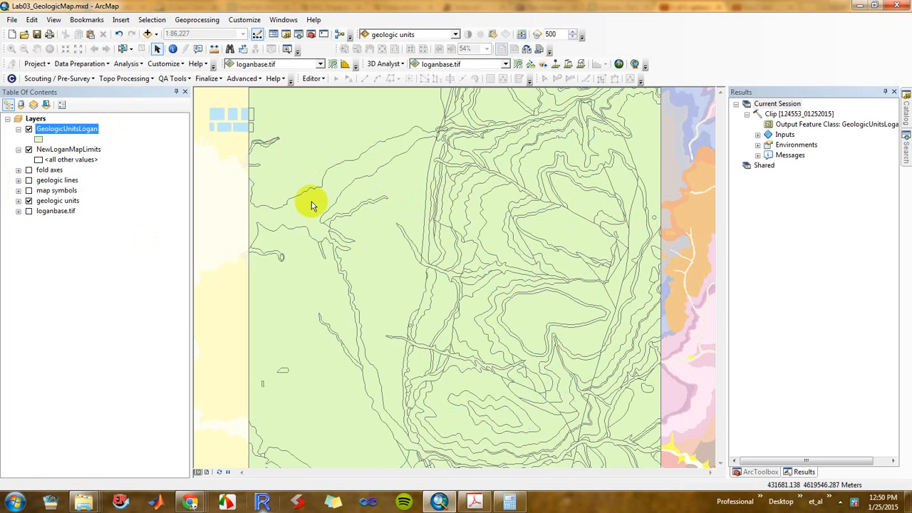
Set the GeologicUnitsLogan layer to draw categories using unique values of the UNITNAME field
double_click(57, 133)
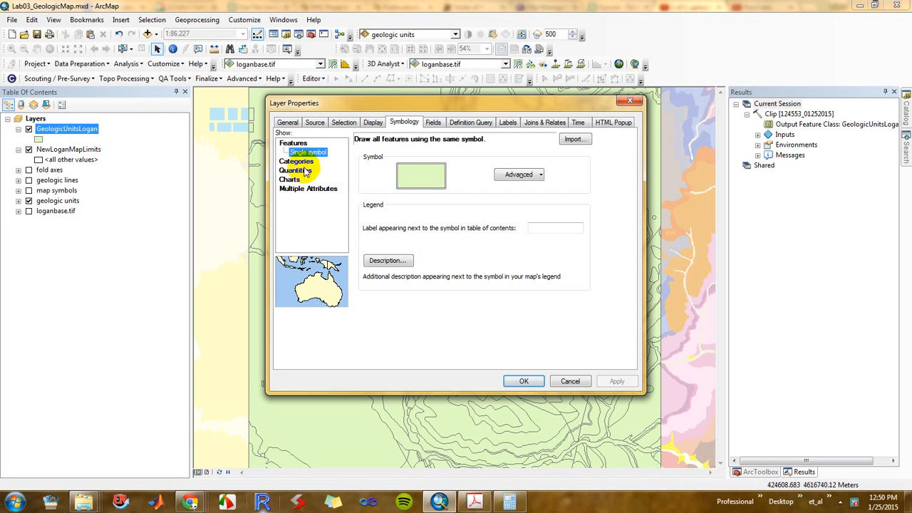
left_click(299, 161)
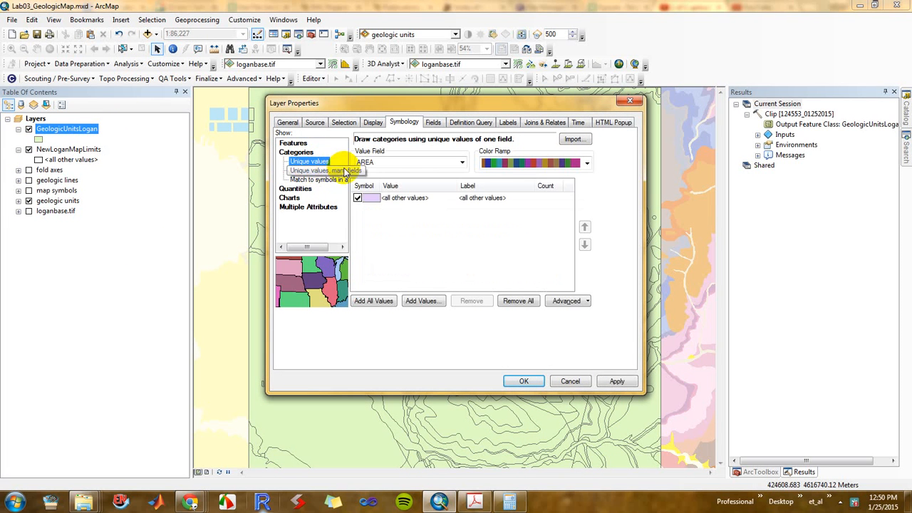
left_click(462, 162)
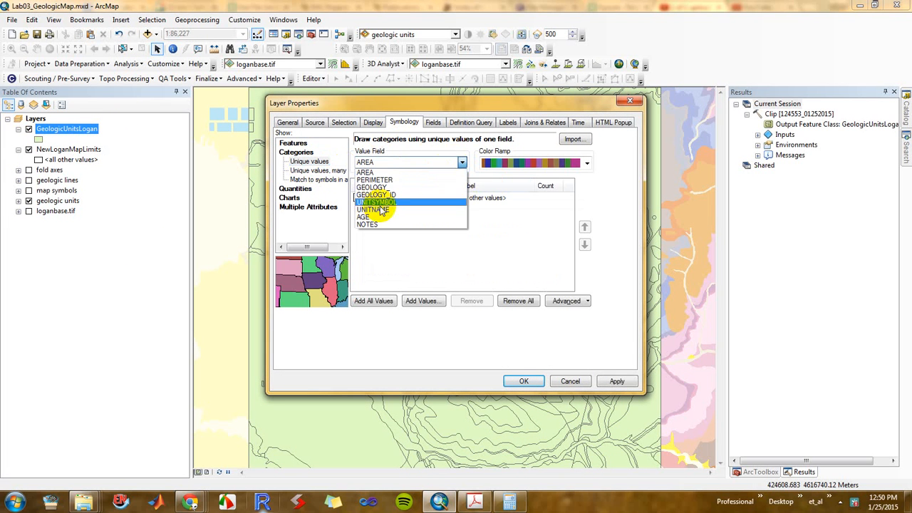
left_click(390, 206)
left_click(389, 164)
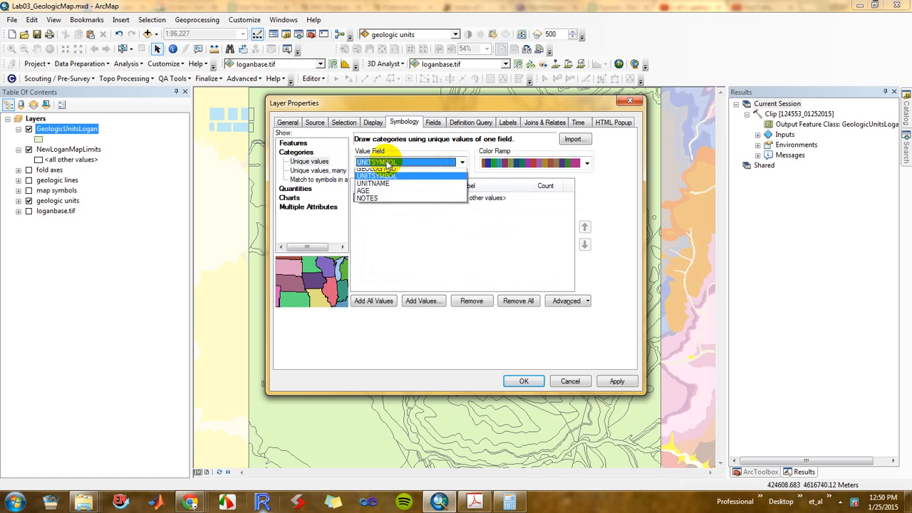
left_click(385, 209)
Import the complete symbology definition from the geologic units layer, matched on UNITSYMBOL, and apply it to GeologicUnitsLogan
left_click(577, 138)
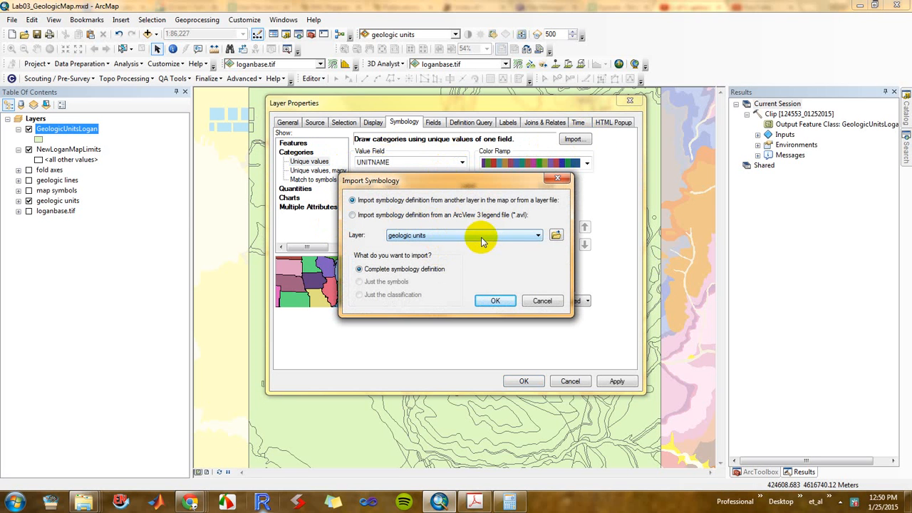
left_click(497, 301)
left_click(471, 338)
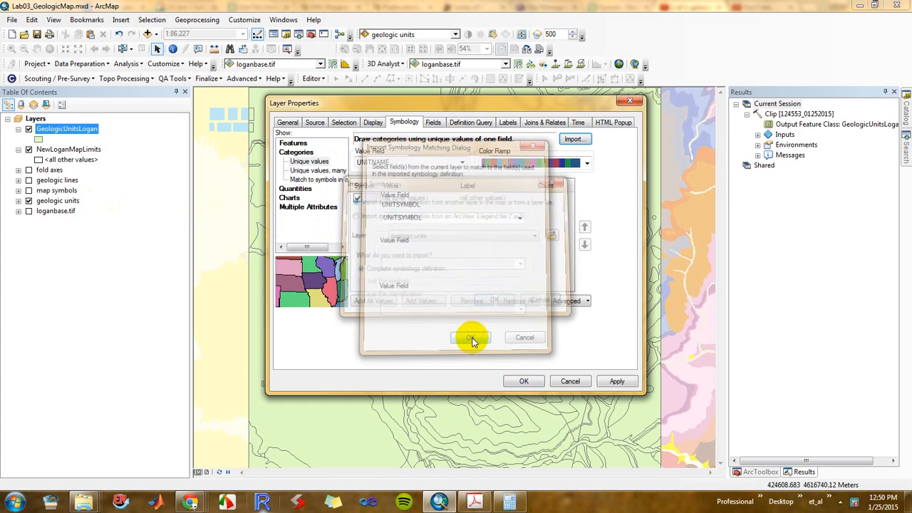
left_click(630, 383)
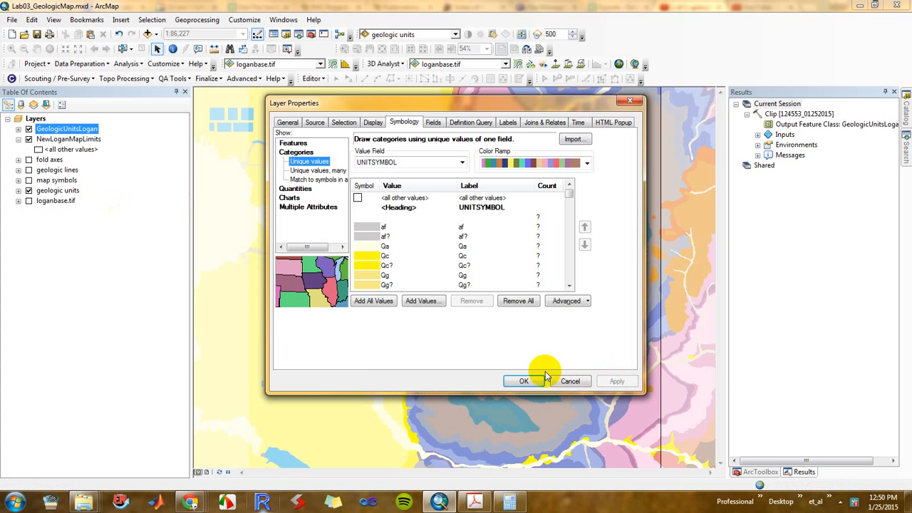
Close the layer properties and hide the geologic units and NewLoganMapLimits layers
left_click_drag(507, 107, 600, 172)
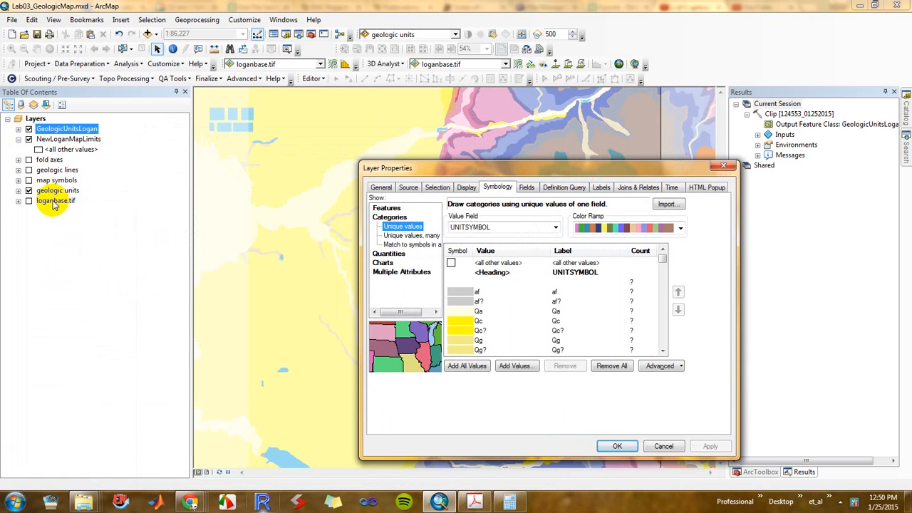
left_click(28, 191)
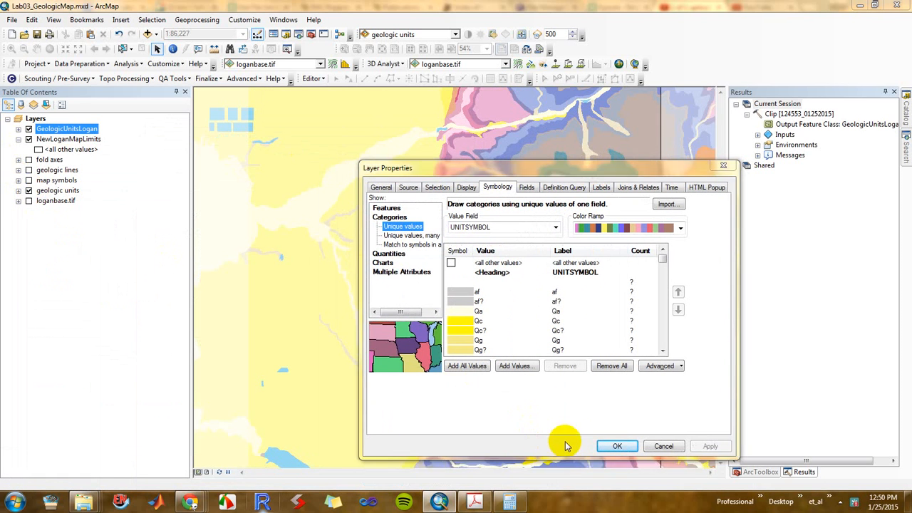
left_click(613, 446)
left_click(29, 191)
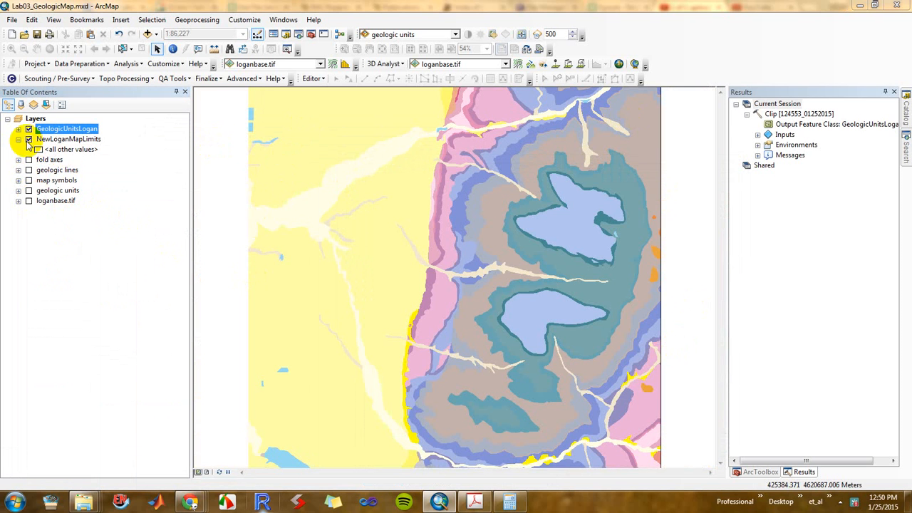
left_click(28, 140)
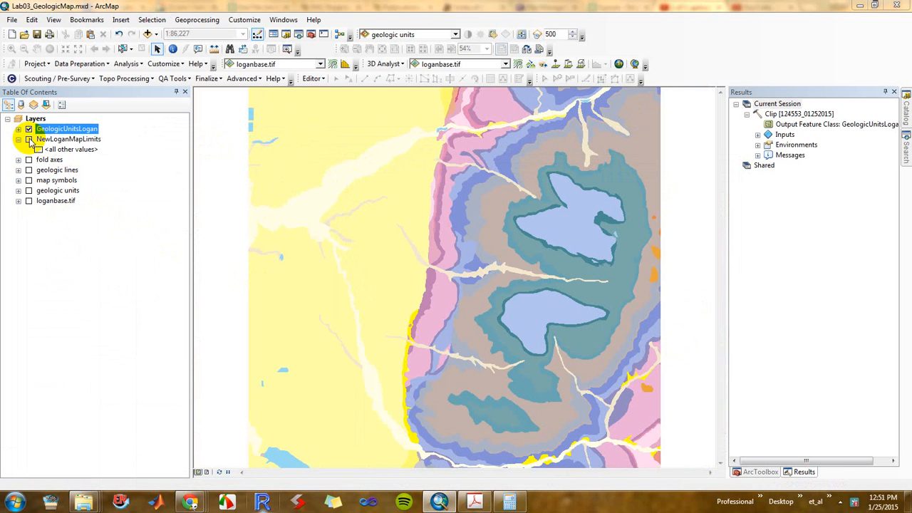
left_click(29, 140)
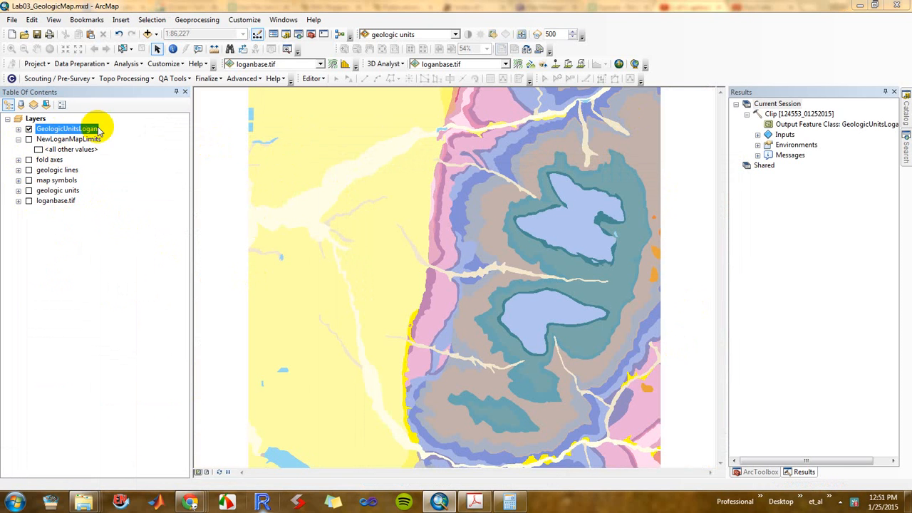
Expand the GeologicUnitsLogan legend, and calculate the feature count of each UNITSYMBOL value in the layer's symbology
left_click(19, 129)
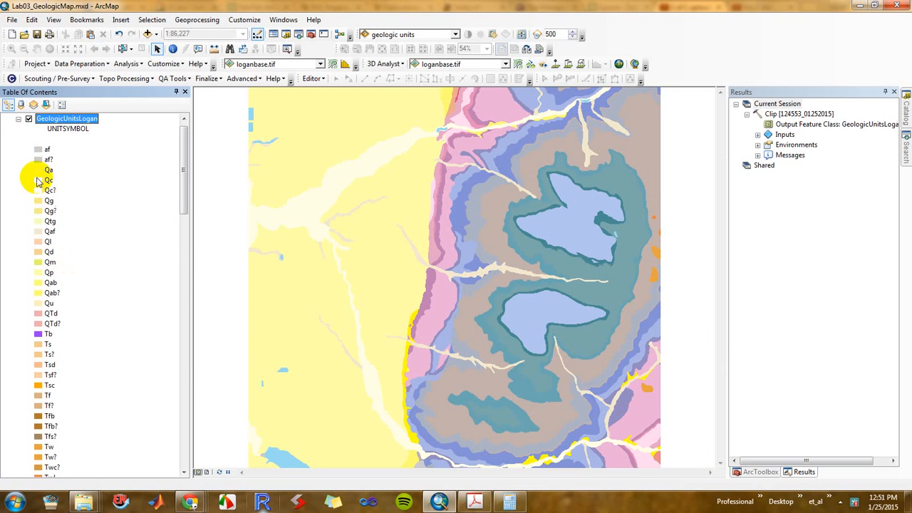
mouse_move(183, 173)
left_mouse_down()
mouse_move(198, 306)
mouse_move(183, 432)
mouse_move(193, 387)
mouse_move(183, 162)
left_mouse_up()
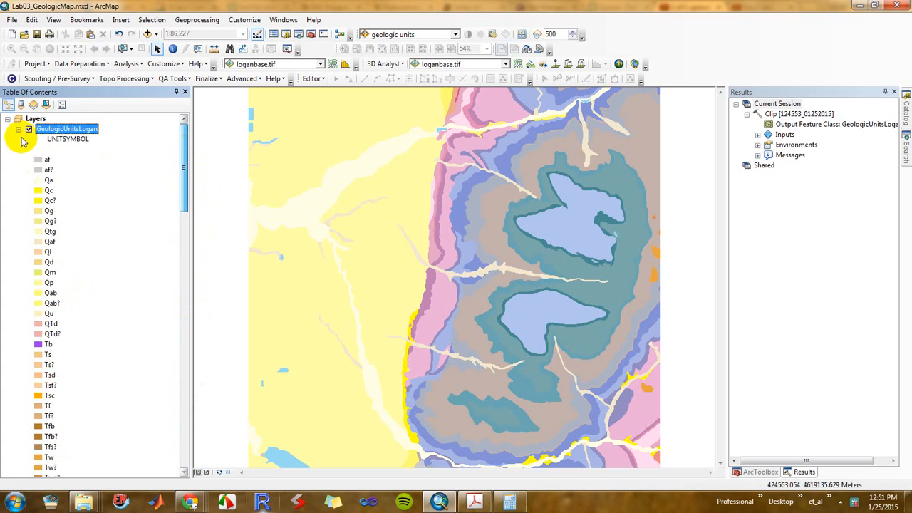
left_click(87, 128)
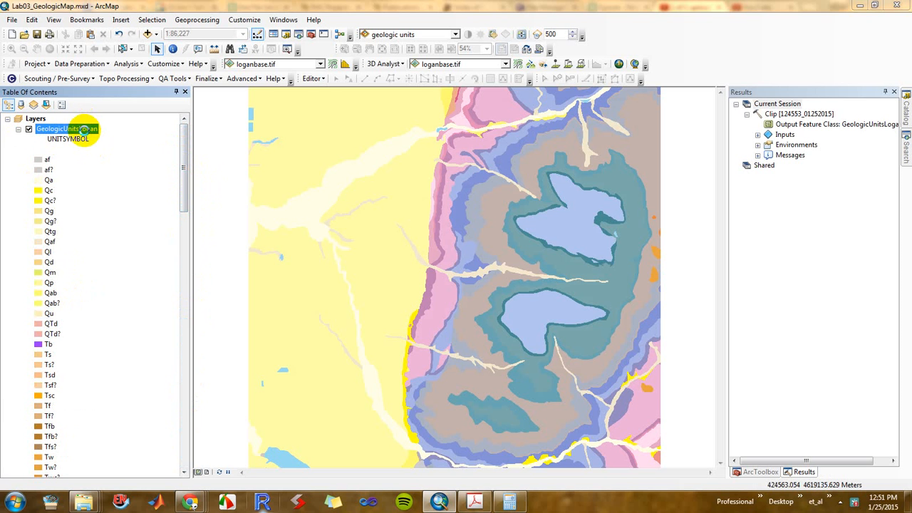
double_click(84, 129)
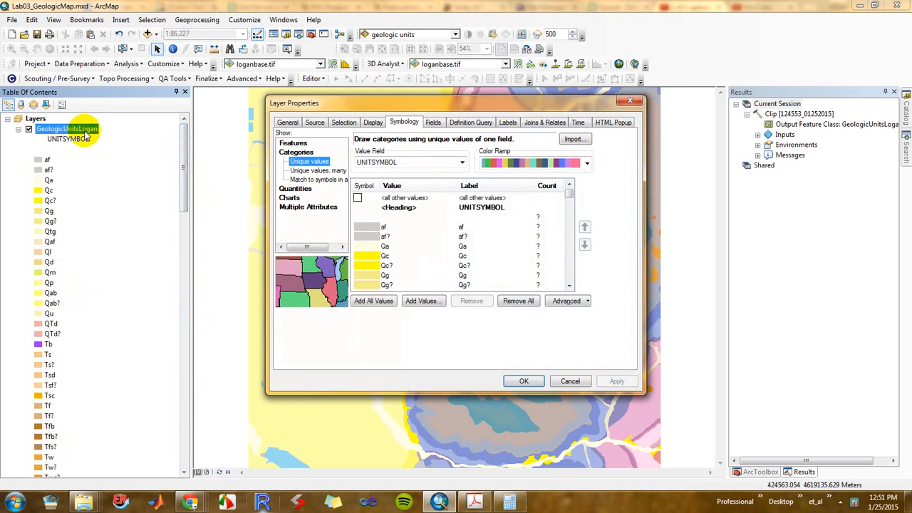
left_click(554, 187)
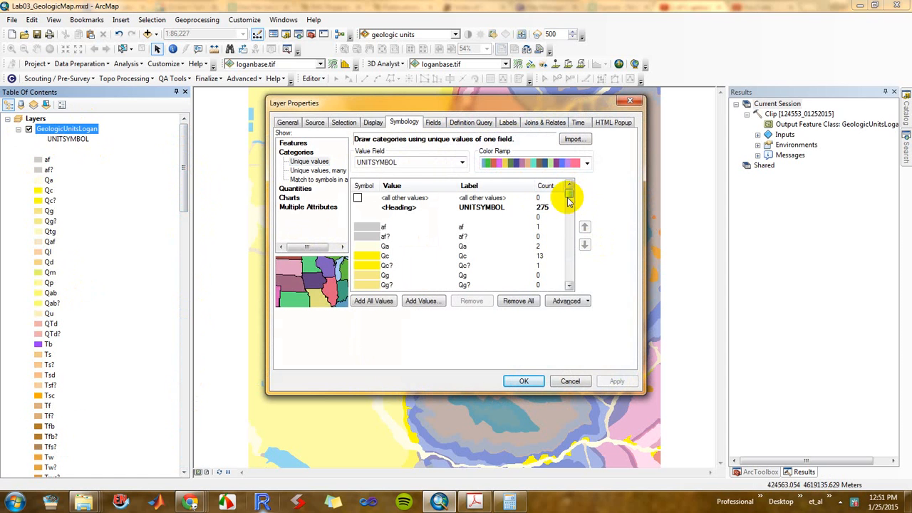
Remove the blank value and the af? value from the GeologicUnitsLogan symbology
left_click(356, 217)
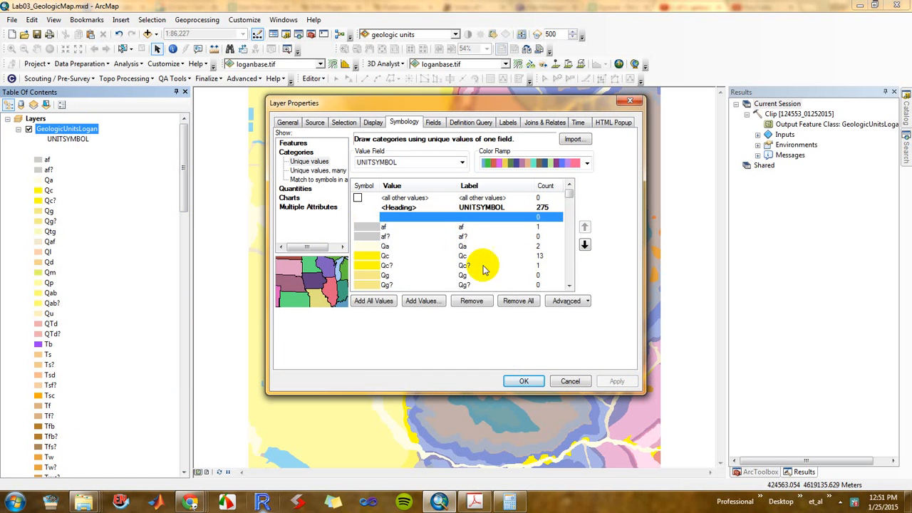
left_click(472, 300)
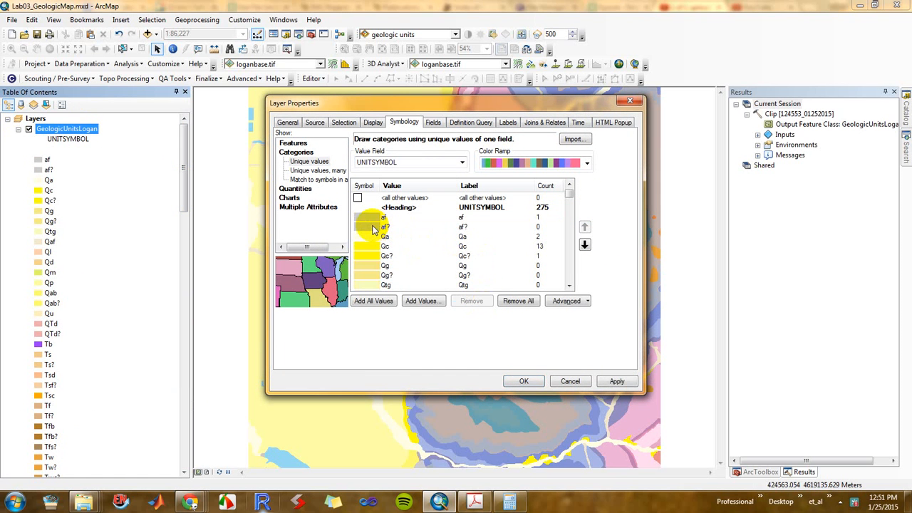
left_click(385, 227)
left_click(470, 301)
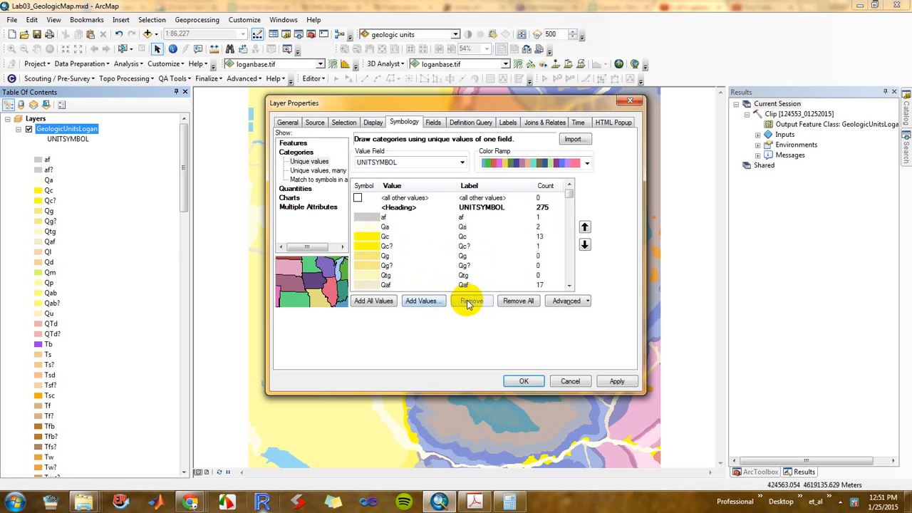
Remove the values Qg, Qg? and Qtg together from the GeologicUnitsLogan symbology
left_click(382, 258)
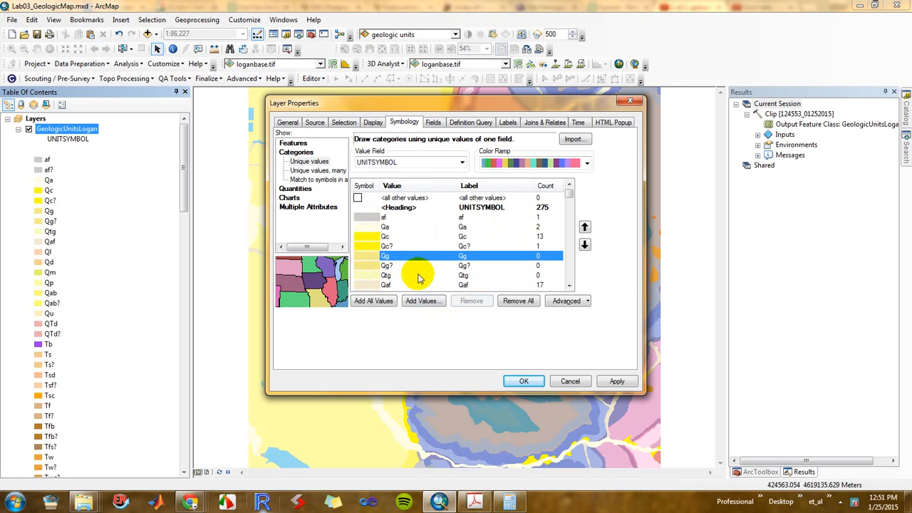
left_click(399, 266, "shift")
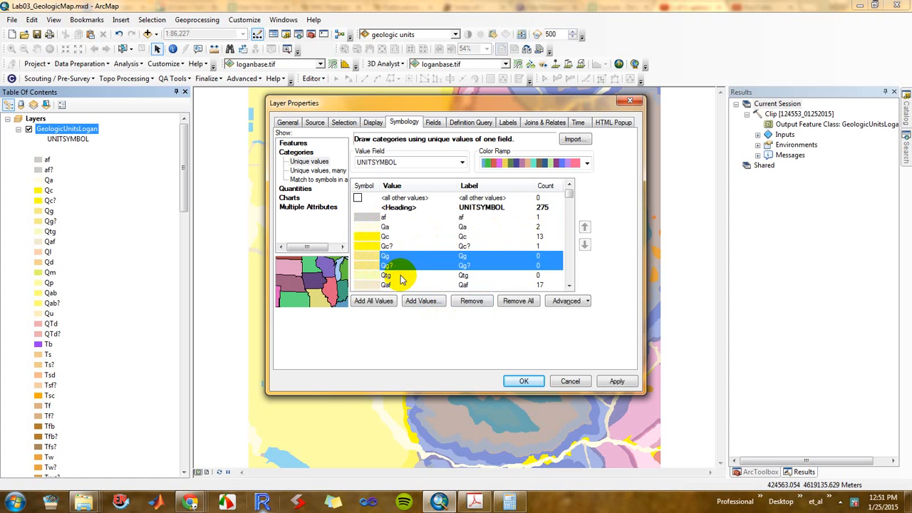
left_click(401, 277, "shift")
left_click(471, 301)
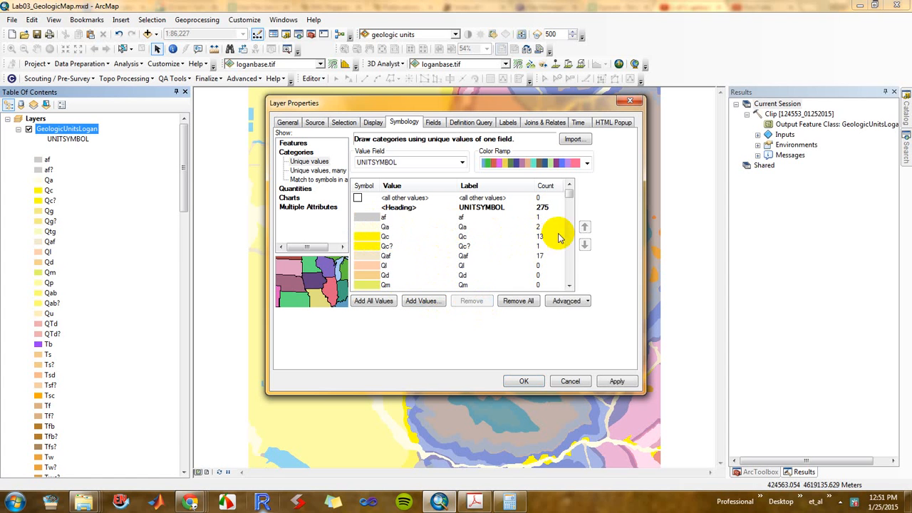
Select the symbology values without features from Ql through QTd?: Ql, Qd, Qm, Qu, QTd and QTd?
left_click(569, 286)
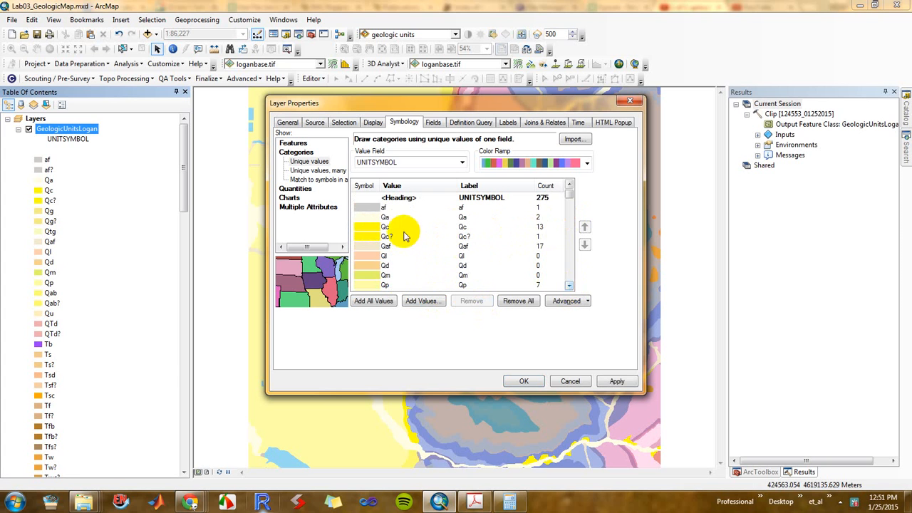
left_click(569, 286)
left_click(409, 247)
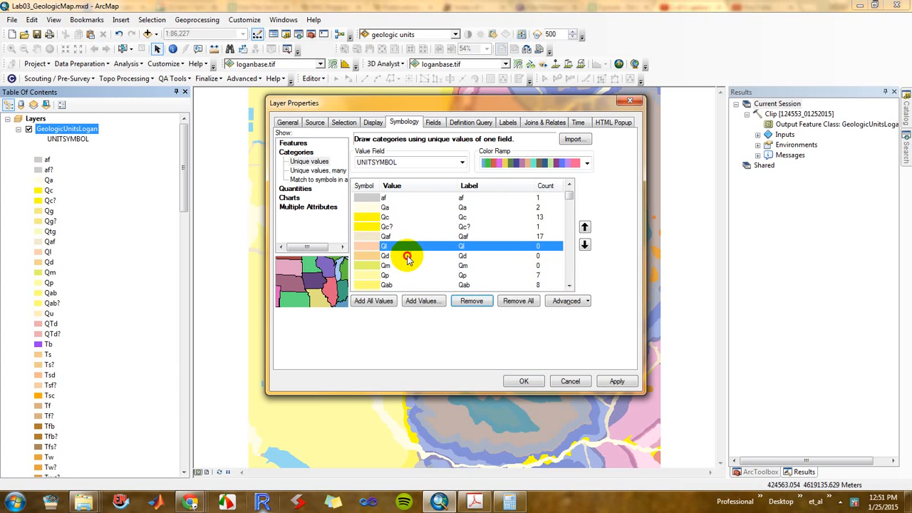
left_click(408, 257, "shift")
left_click(431, 265, "shift")
double_click(569, 286)
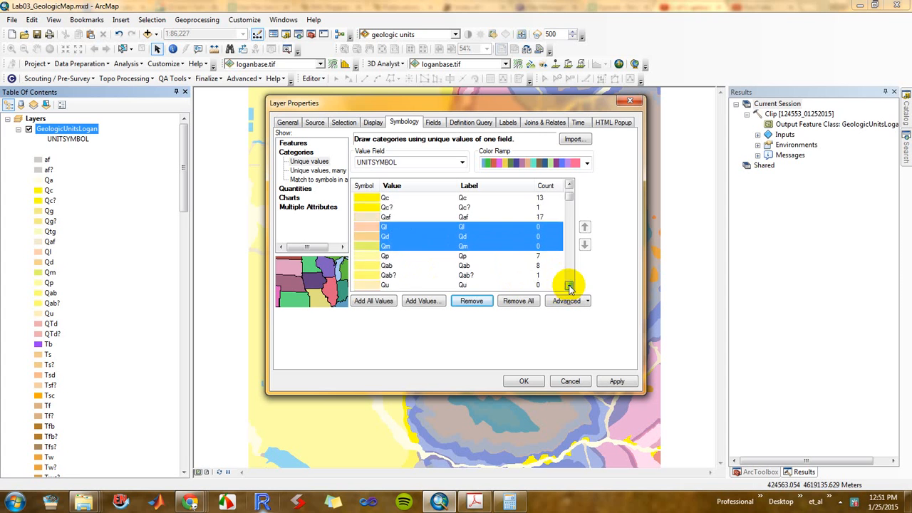
double_click(569, 286)
left_click(418, 266, "ctrl")
left_click(418, 275, "ctrl")
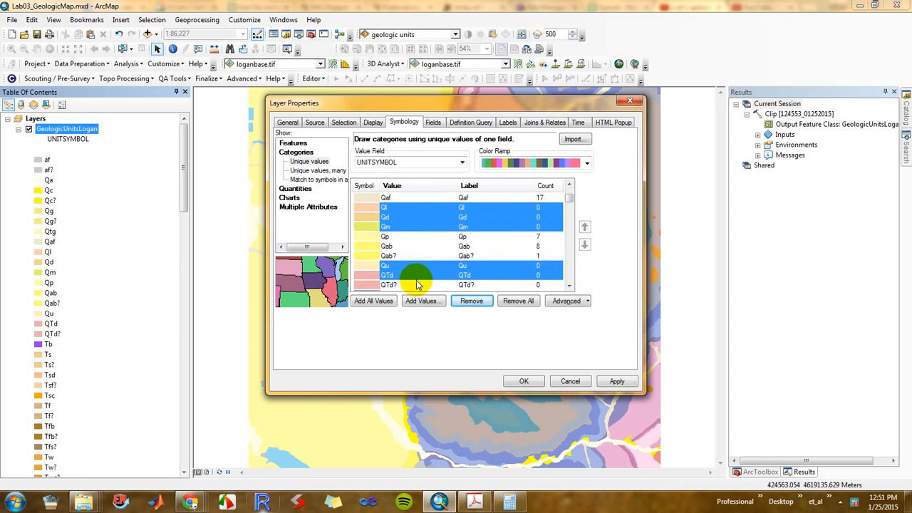
left_click(414, 285, "ctrl")
Add the empty symbology values Tb, Ts?, Tsd and Tsf? to the current selection, leaving out Ts
double_click(569, 285)
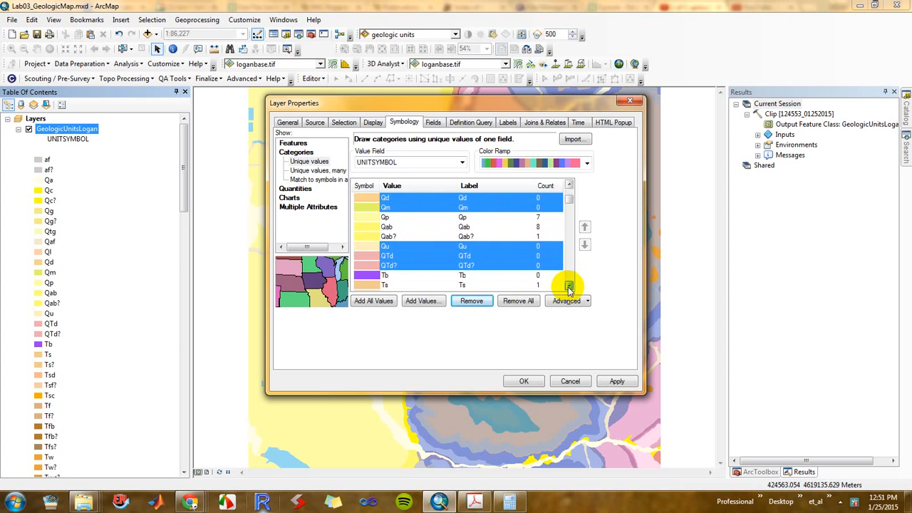
double_click(569, 285)
left_click(403, 255, "ctrl")
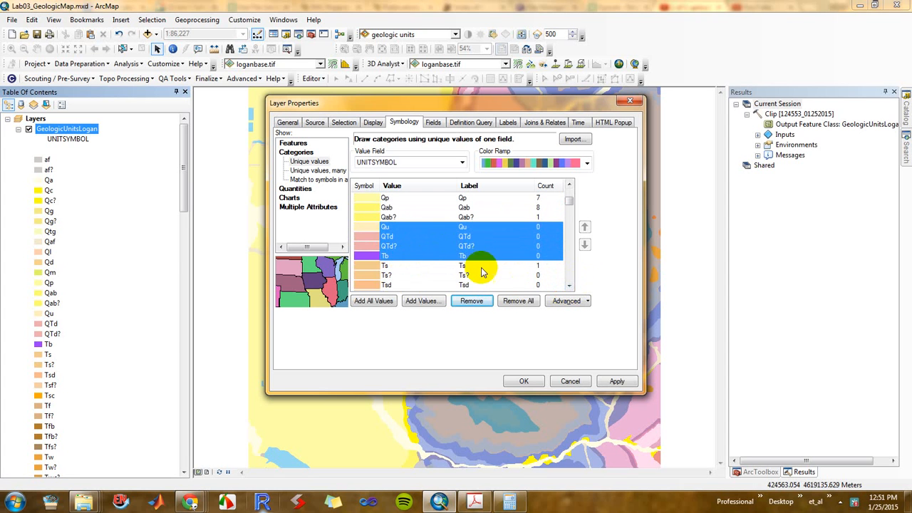
left_click(420, 276, "ctrl")
left_click(417, 285, "ctrl")
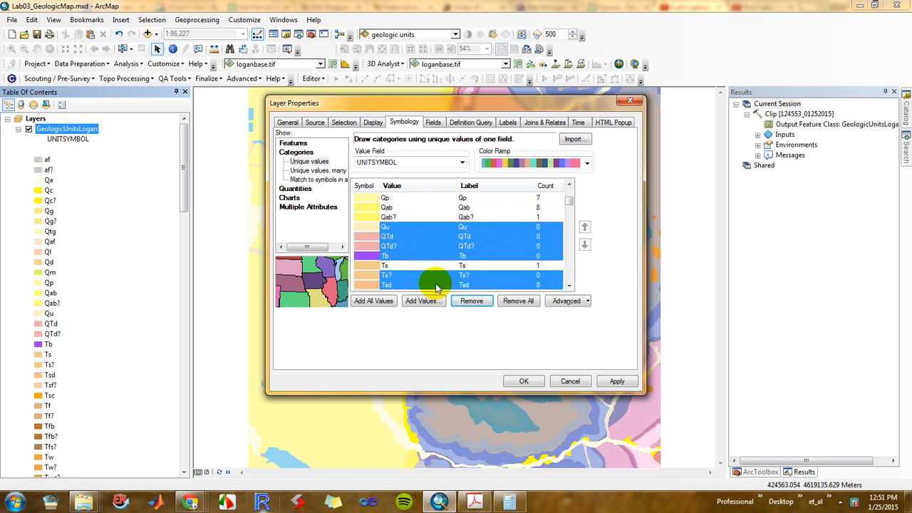
double_click(569, 286)
double_click(569, 286)
left_click(403, 247, "ctrl")
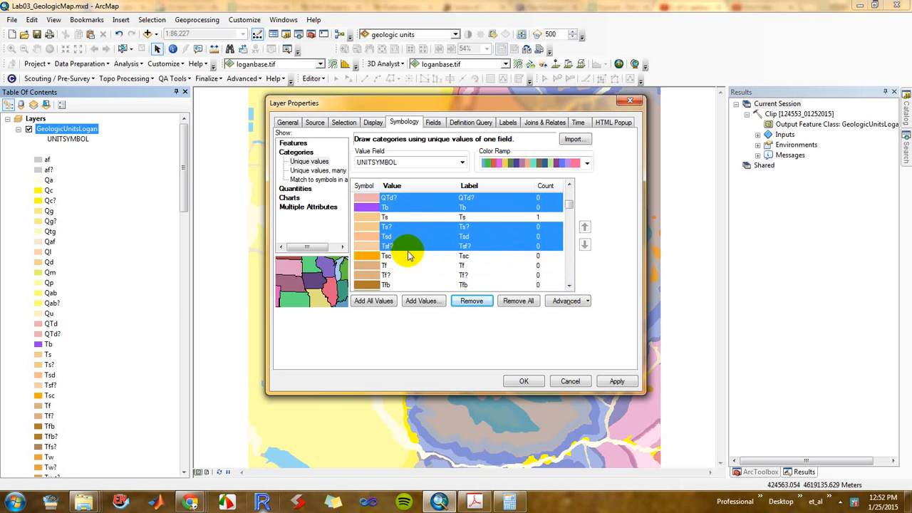
Add Tsc, Tf, Tf?, Tfb, Tfb? and Tfs? to the selected symbology values and remove the whole selection
left_click(404, 255, "ctrl")
left_click(403, 265, "ctrl")
left_click(404, 275, "ctrl")
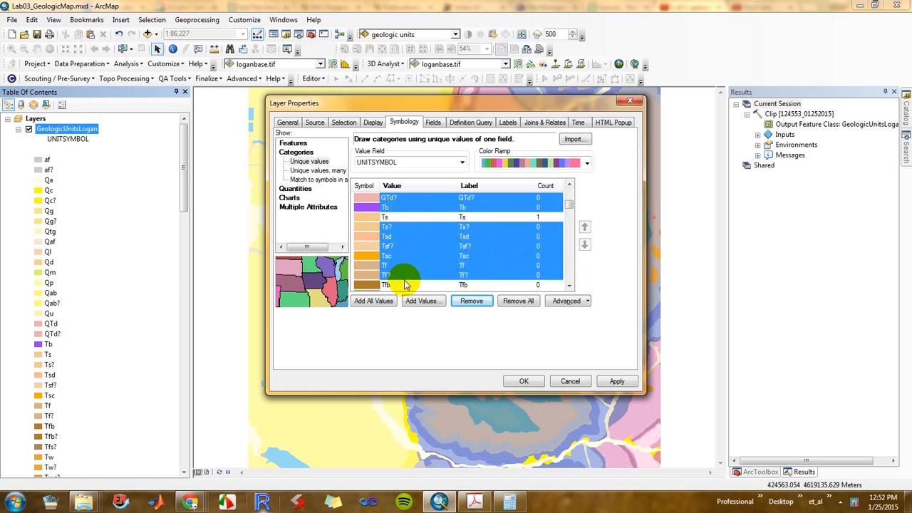
left_click(403, 285, "ctrl")
left_click(569, 285)
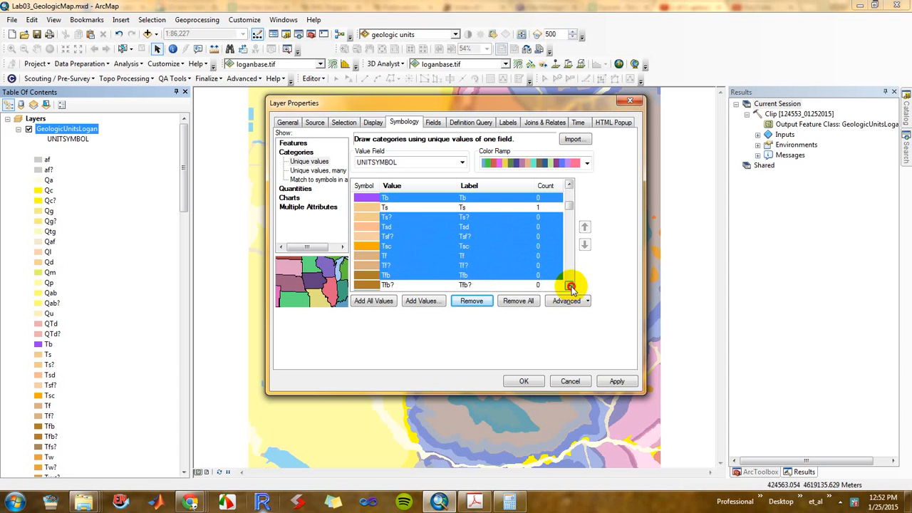
left_click(408, 248, "ctrl")
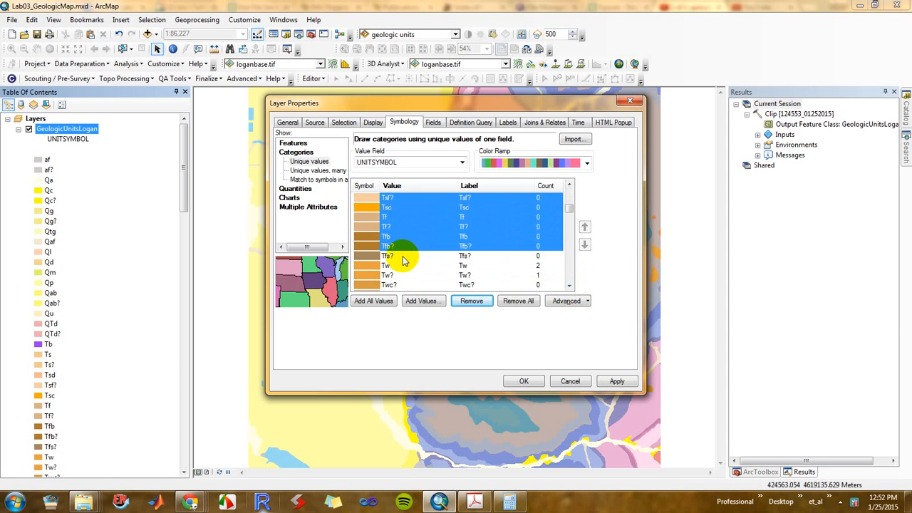
left_click(406, 255, "ctrl")
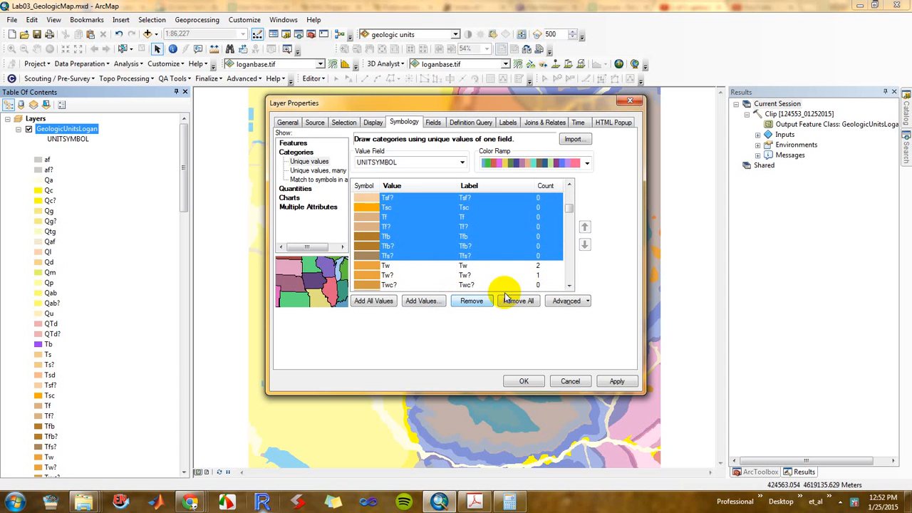
left_click(471, 301)
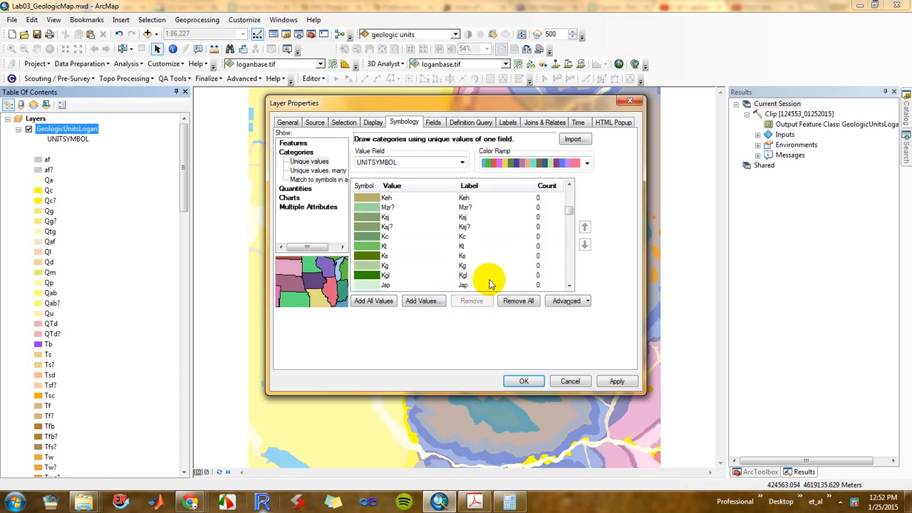
Select the symbology values without features from Twc? through Ter: Twc?, Tg, Tg?, Te, Te? and Ter, leaving out Twl
left_click(569, 185)
left_click(569, 185)
left_click(569, 185)
left_click(569, 185)
left_click(570, 185)
left_click(570, 186)
left_click(570, 185)
left_click(569, 185)
left_click(570, 185)
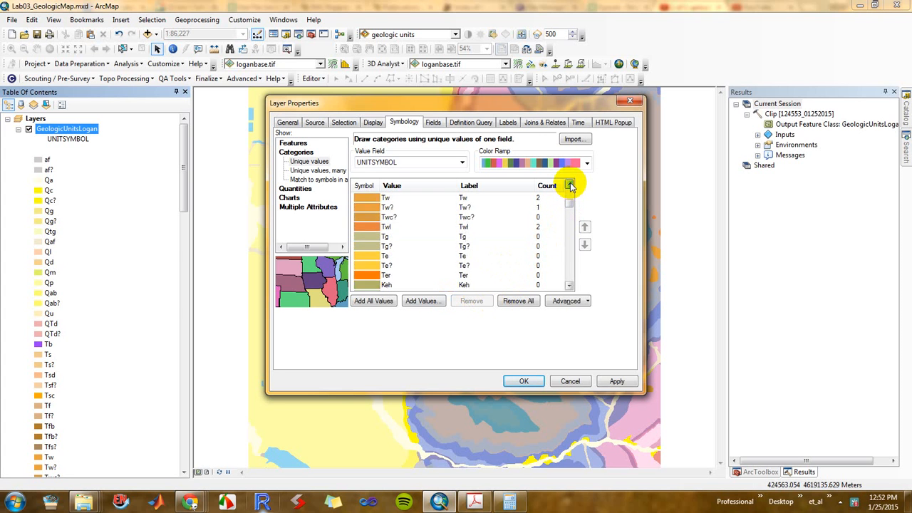
left_click(570, 186)
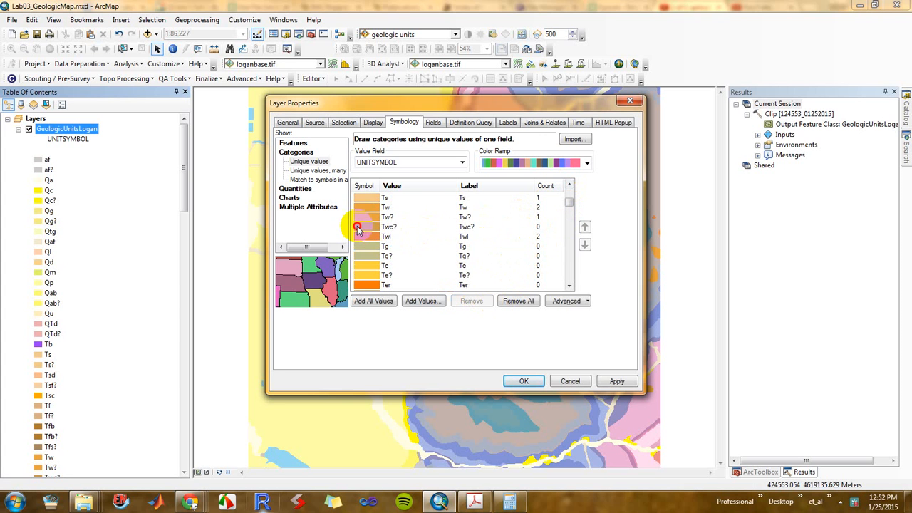
left_click(387, 227)
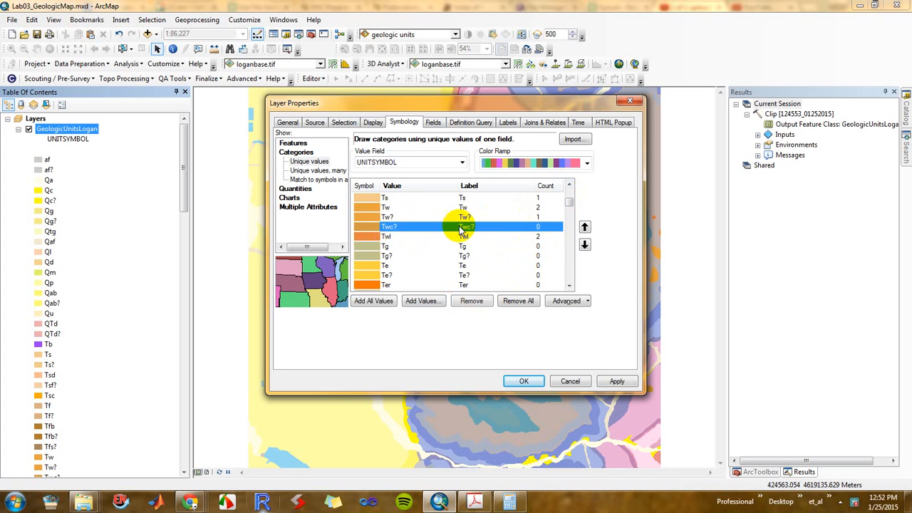
left_click(385, 246, "ctrl")
left_click(390, 255, "ctrl")
left_click(392, 266, "ctrl")
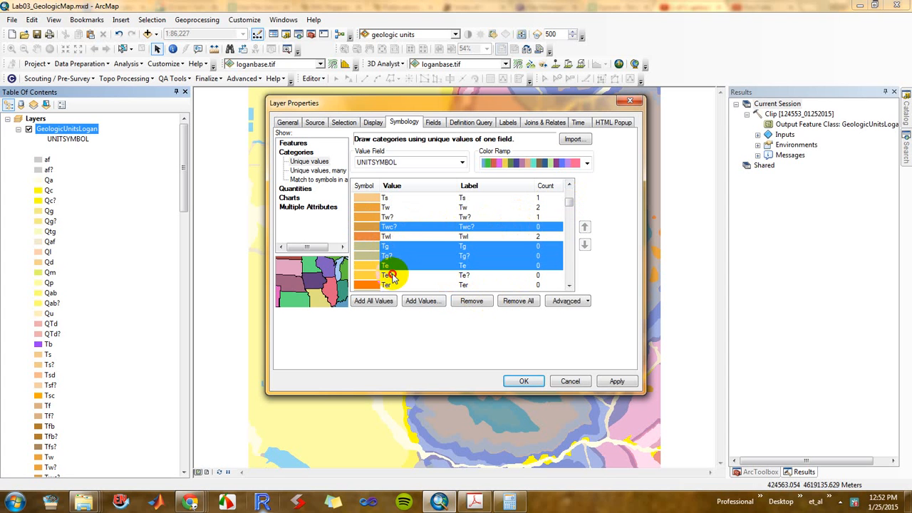
left_click(393, 275, "ctrl")
left_click(395, 285, "ctrl")
Add the empty values Keh, Mzr?, Ksj, Ksj? and Kc to the current symbology selection
left_click(570, 286)
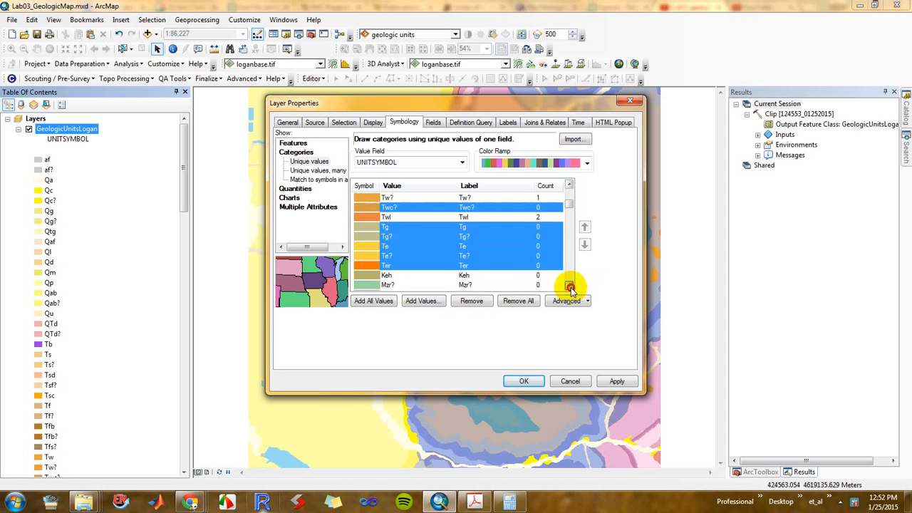
left_click(400, 247, "ctrl")
left_click(399, 255, "ctrl")
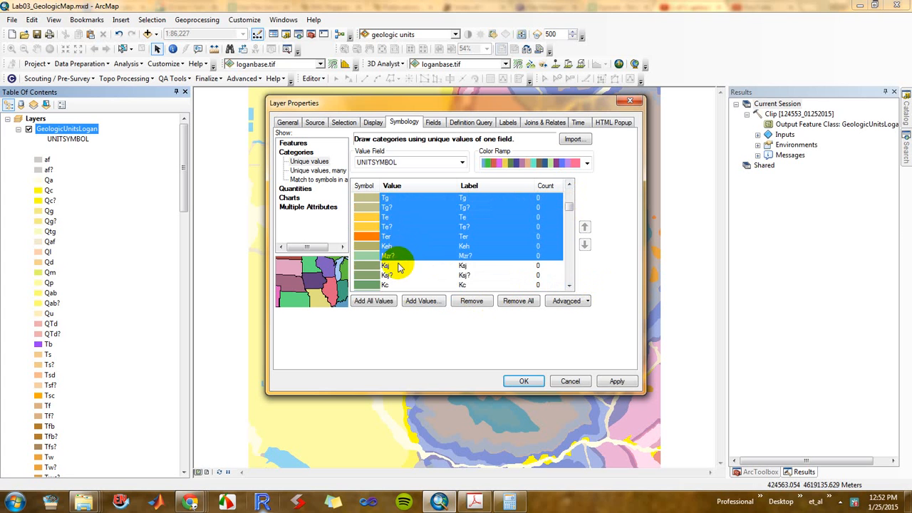
left_click(398, 266, "ctrl")
left_click(398, 275, "ctrl")
left_click(400, 285, "ctrl")
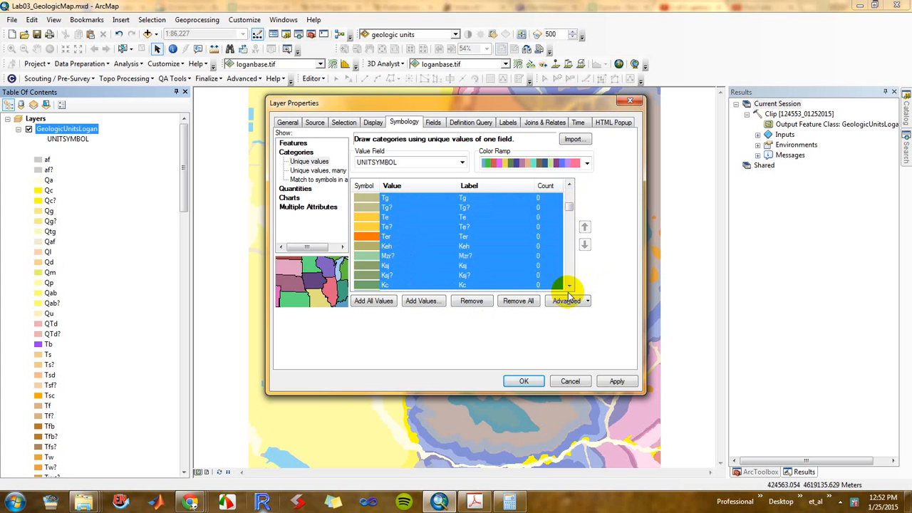
Extend the symbology selection with the empty values Kt, Ks, Kg, Kgl and Jsp
left_click(569, 285)
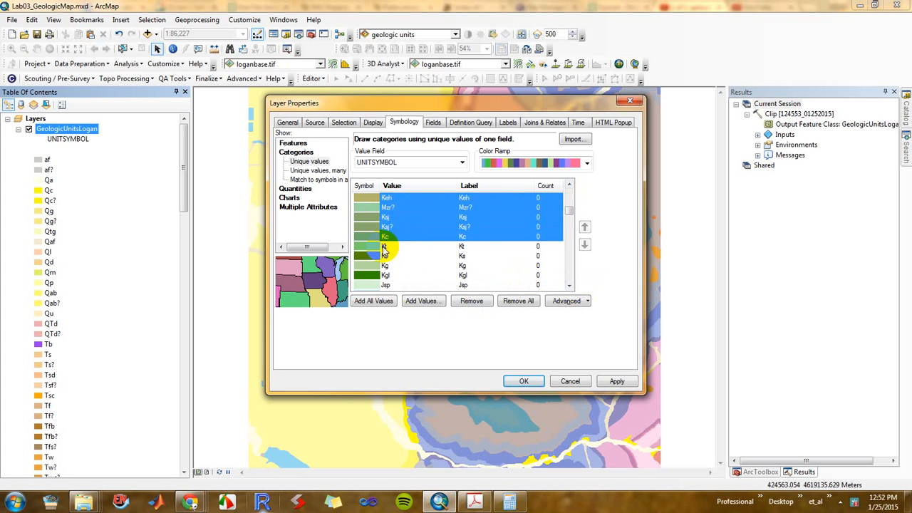
left_click(385, 247, "ctrl")
left_click(390, 256, "ctrl")
left_click(393, 266, "ctrl")
left_click(393, 276, "ctrl")
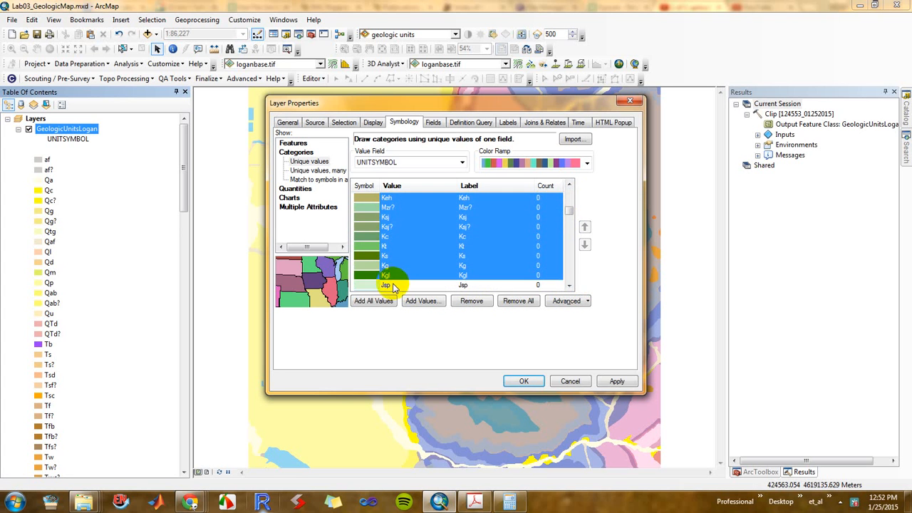
left_click(393, 285, "ctrl")
Add the empty values Jt, Jt?, Jtg, JTRn, JTRn?, TRa and TRt to the symbology selection
left_click(569, 285)
left_click(569, 285)
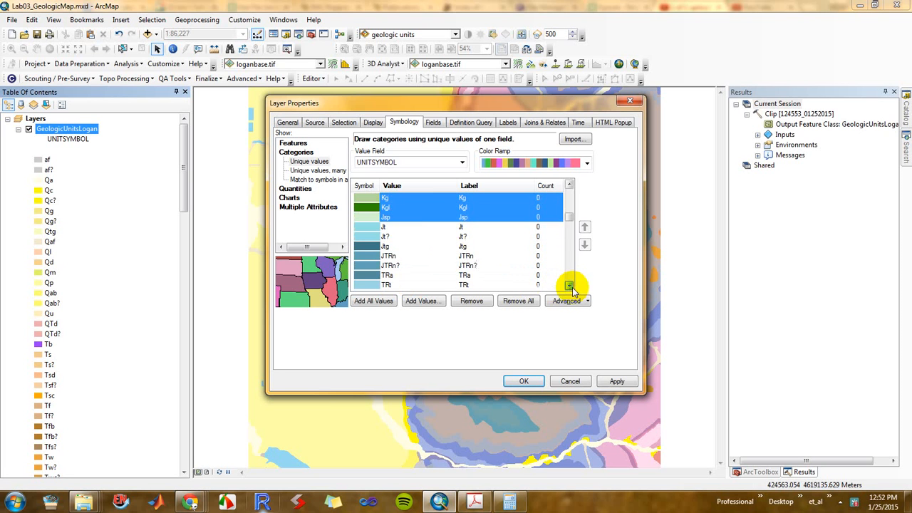
left_click(399, 228, "ctrl")
left_click(397, 237, "ctrl")
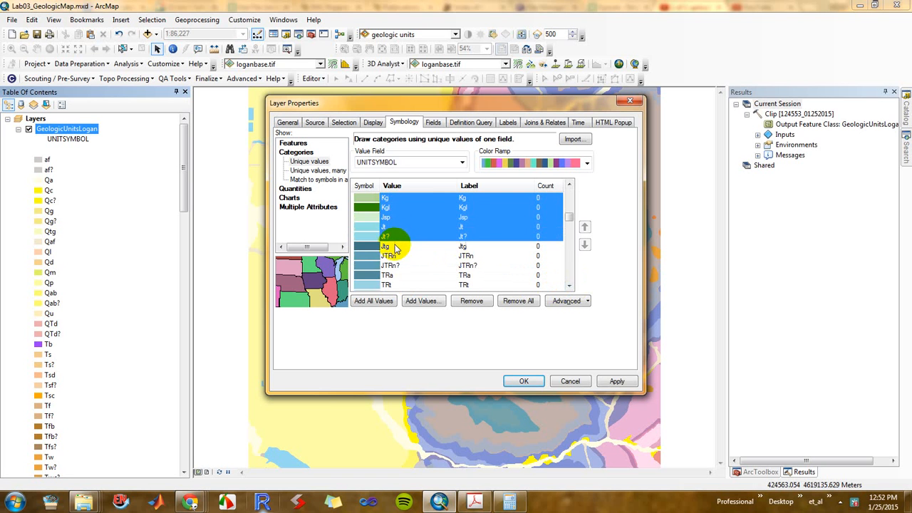
left_click(399, 246, "ctrl")
left_click(397, 256, "ctrl")
left_click(397, 266, "ctrl")
left_click(399, 276, "ctrl")
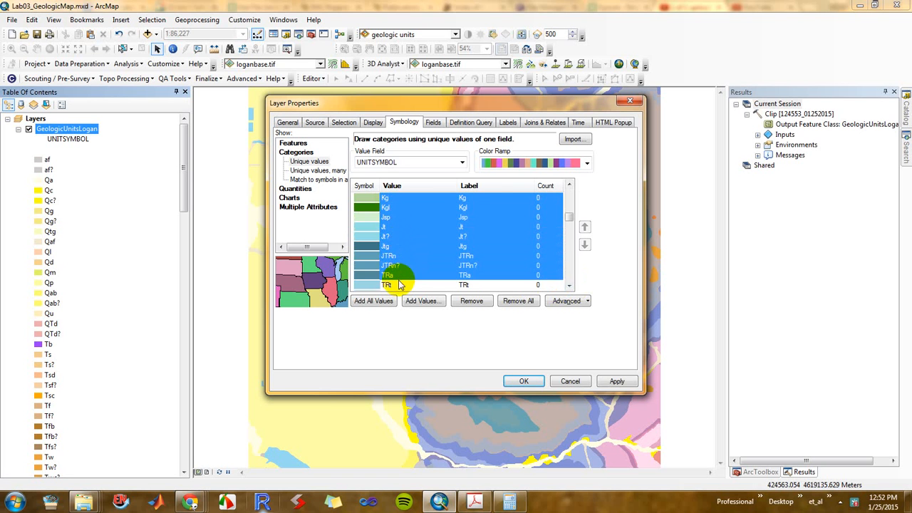
left_click(399, 285, "ctrl")
Add TRt?, TRw, TRd, TRwd, Pzu, Pp, Pp? and Ppr to the selection and remove all selected values from the symbology
scroll(568, 288, "down", 9)
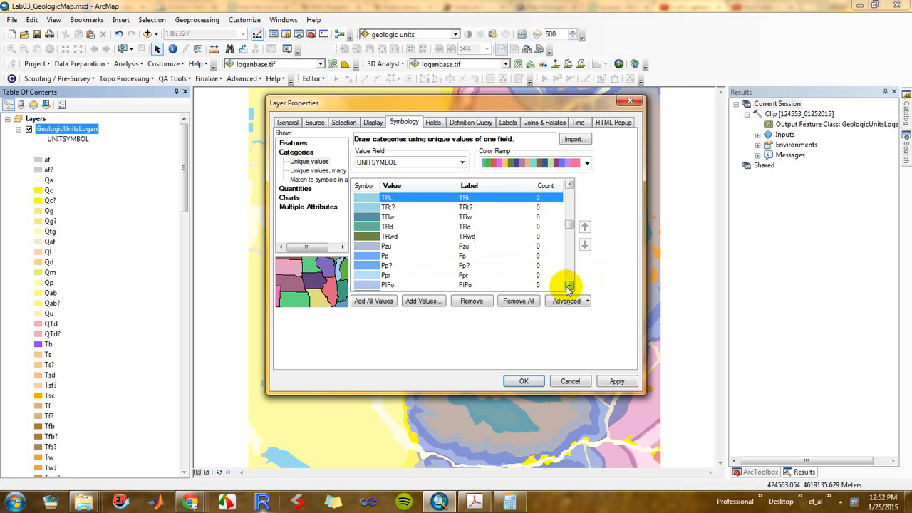
left_click(391, 208, "ctrl")
left_click(396, 217, "ctrl")
left_click(396, 227, "ctrl")
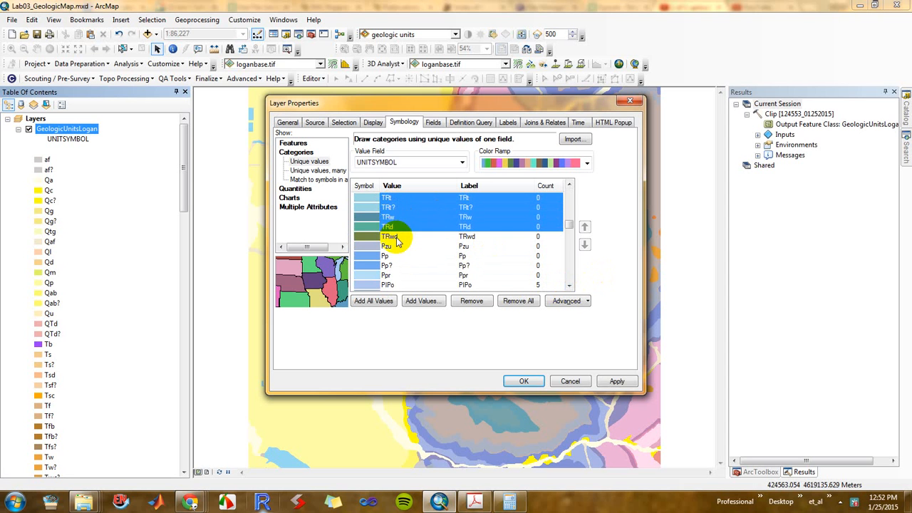
left_click(396, 237, "ctrl")
left_click(383, 247, "ctrl")
left_click(385, 256, "ctrl")
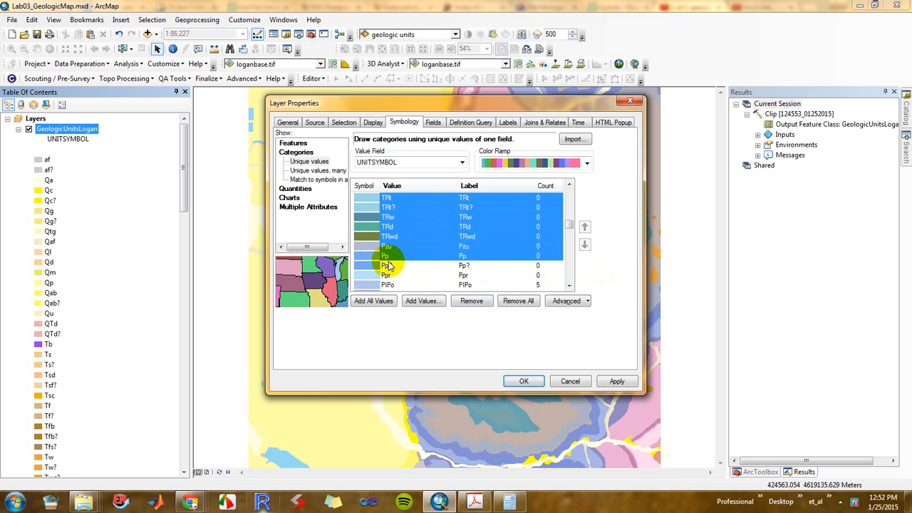
left_click(386, 265, "ctrl")
left_click(386, 275, "ctrl")
left_click(472, 301)
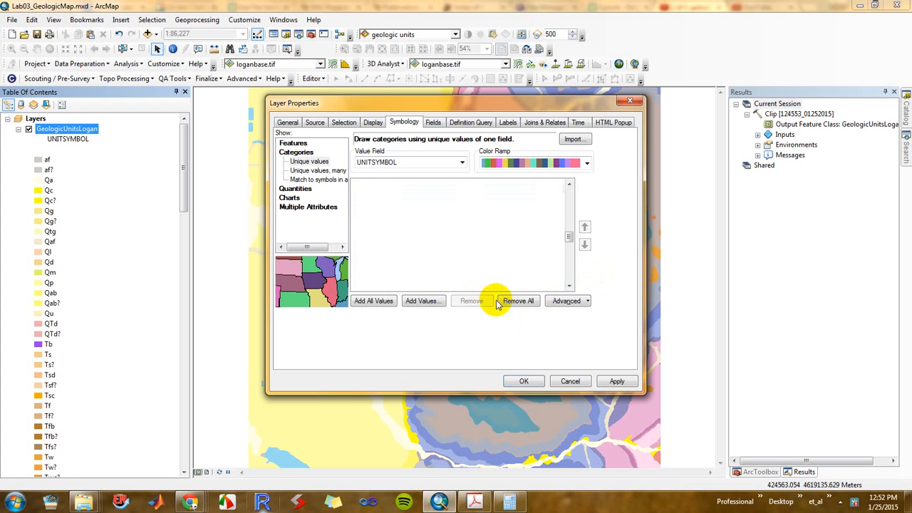
Select the symbology values without features PIPw, PIPw?, Mb, Mb?, Mhg and Mhg?, leaving out Mu
left_click(569, 186)
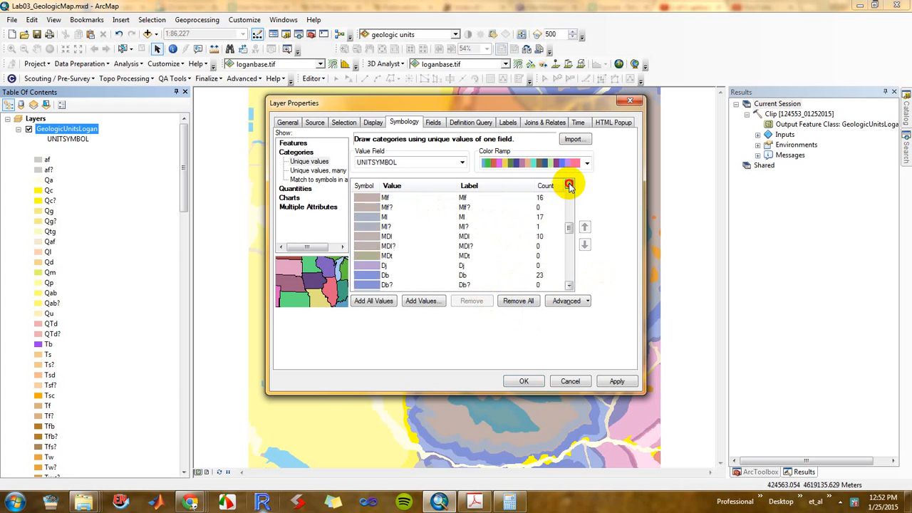
left_click(568, 186)
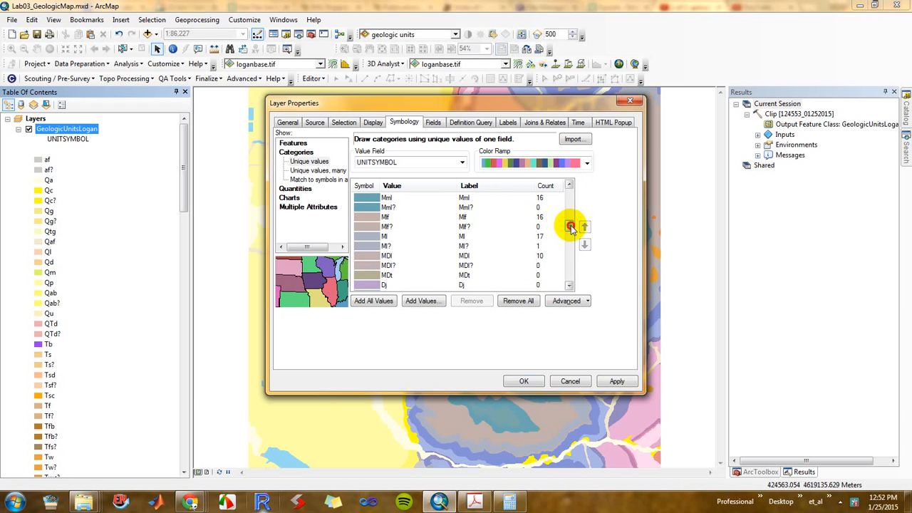
left_click_drag(571, 226, 572, 200)
left_click(385, 284)
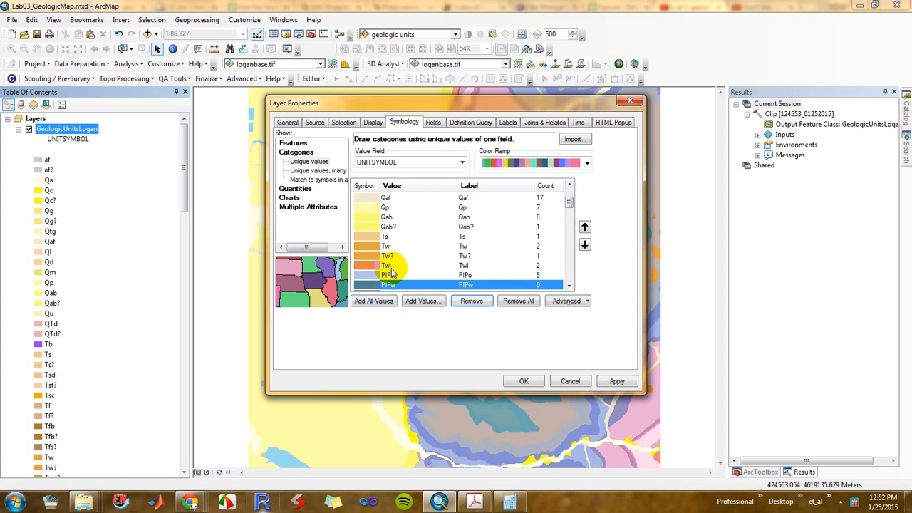
scroll(390, 263, "down", 2)
left_click(381, 237, "shift")
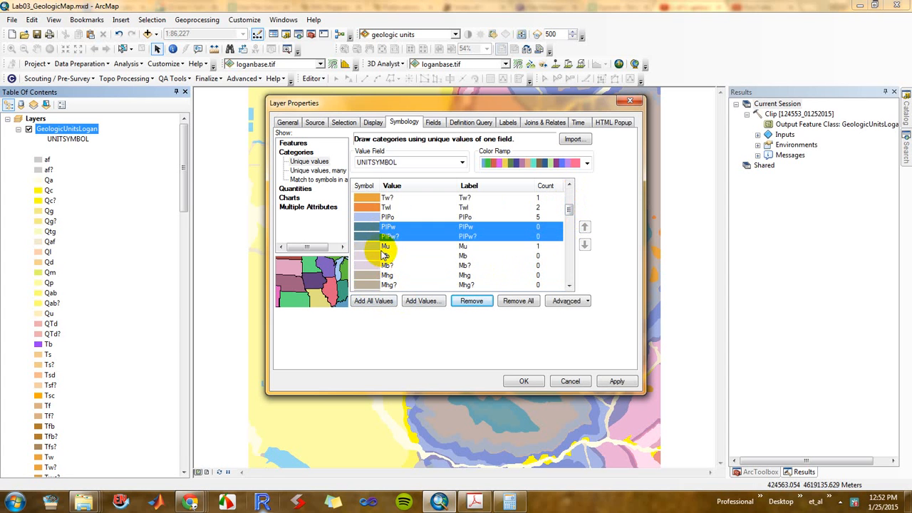
left_click(383, 256, "ctrl")
left_click(384, 265, "ctrl")
left_click(386, 275, "ctrl")
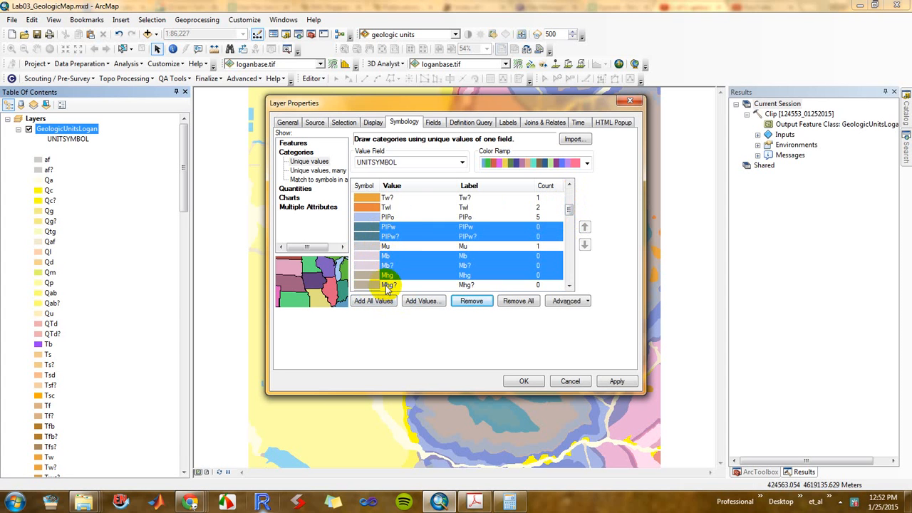
left_click(387, 285, "ctrl")
Add the empty values Mm, Mml? and Mlf? to the selected symbology values
scroll(389, 281, "down", 1)
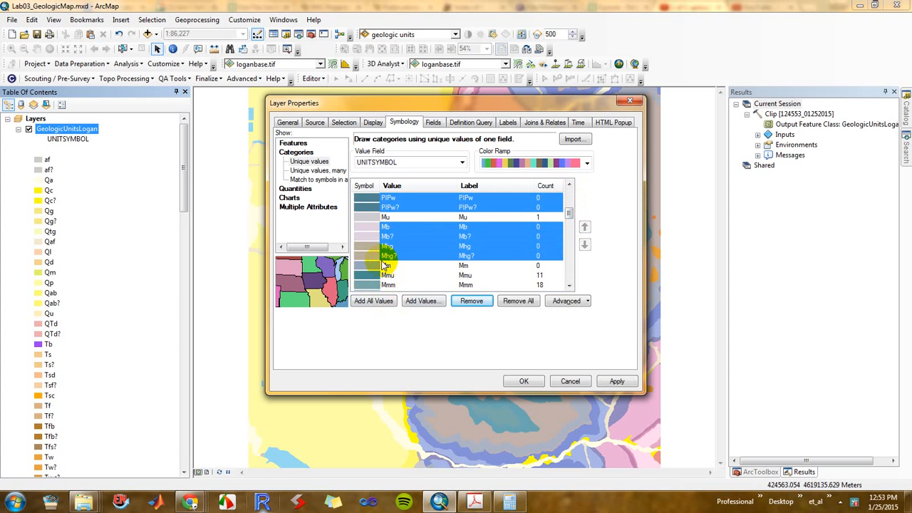
left_click(387, 266, "ctrl")
scroll(387, 266, "down", 1)
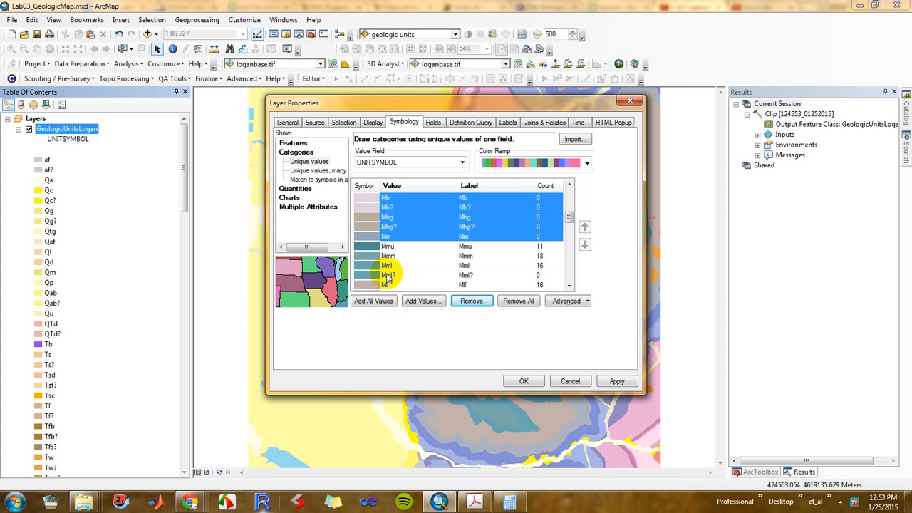
left_click(386, 275, "ctrl")
scroll(389, 271, "down", 2)
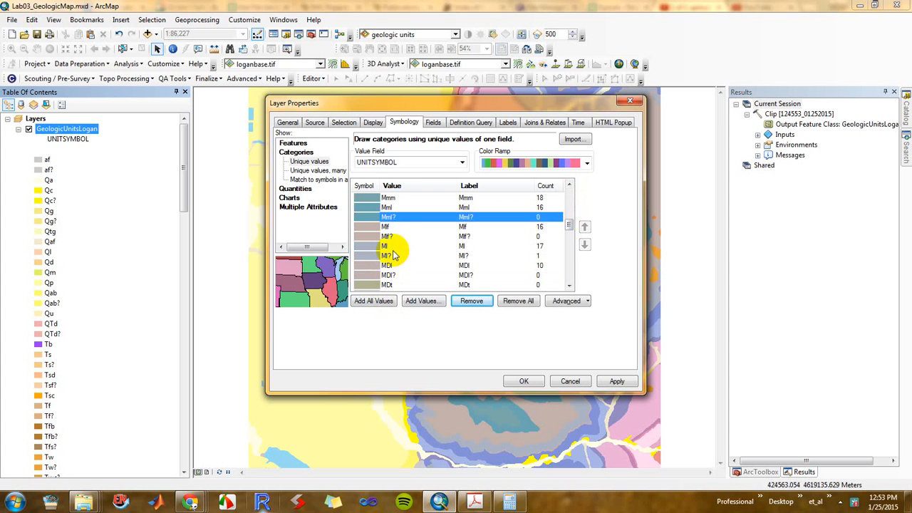
left_click(391, 238, "ctrl")
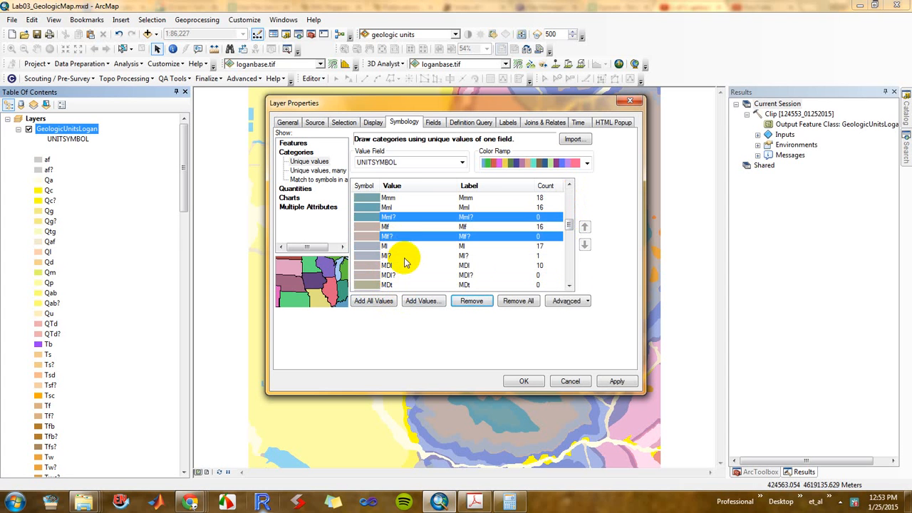
left_click(458, 293)
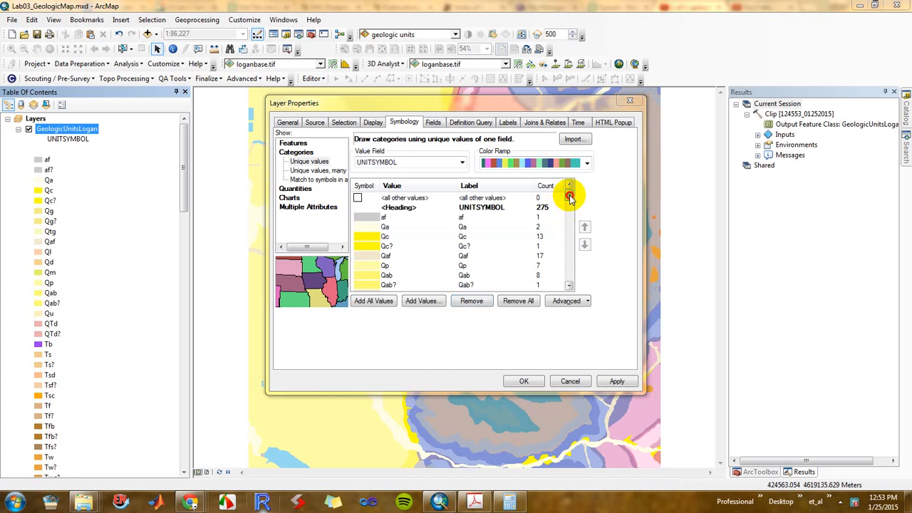
Remove all selected values without features, including Cga and Cn? through Cl, and apply the GeologicUnitsLogan symbology
left_click_drag(570, 197, 570, 260)
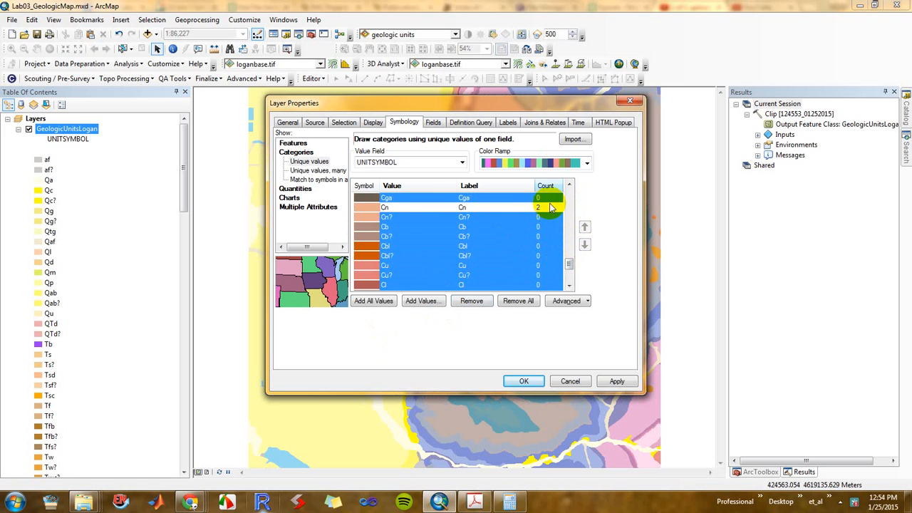
left_click(472, 300)
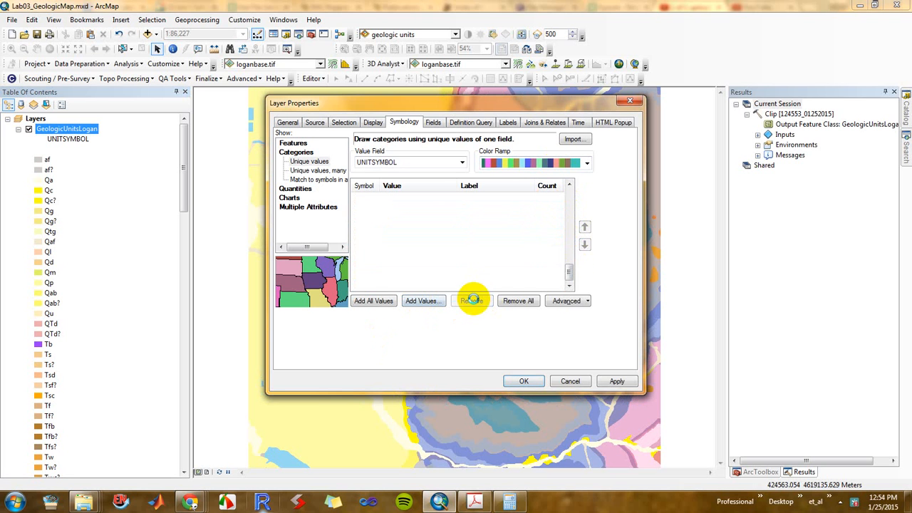
left_click_drag(573, 263, 575, 197)
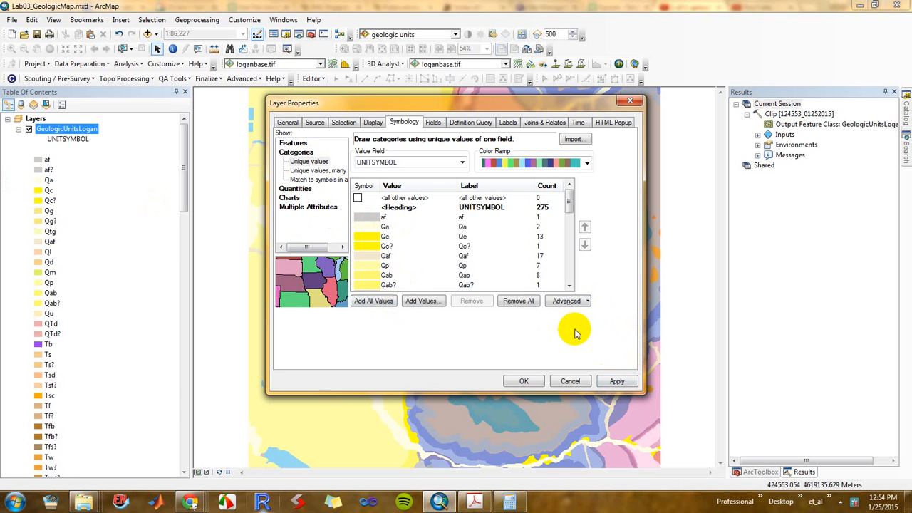
left_click(617, 382)
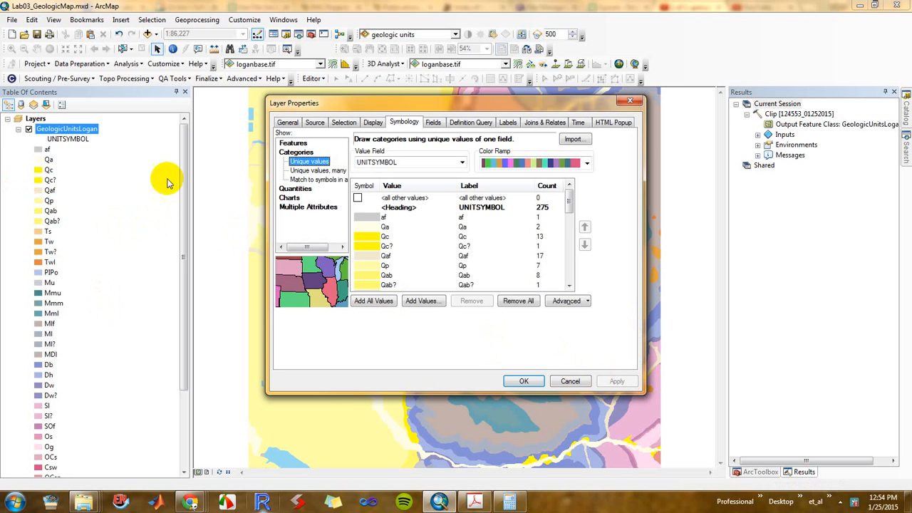
Accept the GeologicUnitsLogan symbology, switch to the page layout and collapse the layer's unit list
left_click(520, 381)
mouse_move(183, 179)
left_mouse_down()
mouse_move(185, 244)
mouse_move(189, 164)
mouse_move(182, 168)
left_mouse_up()
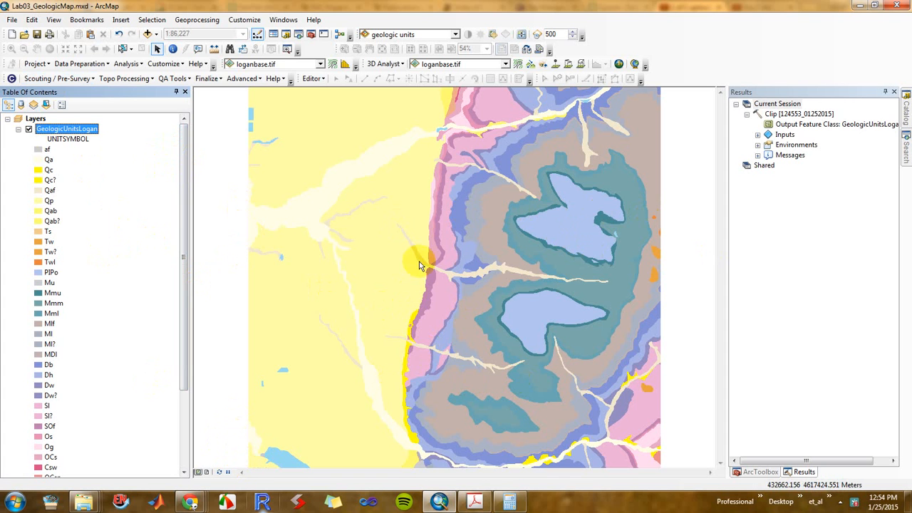
left_click(207, 472)
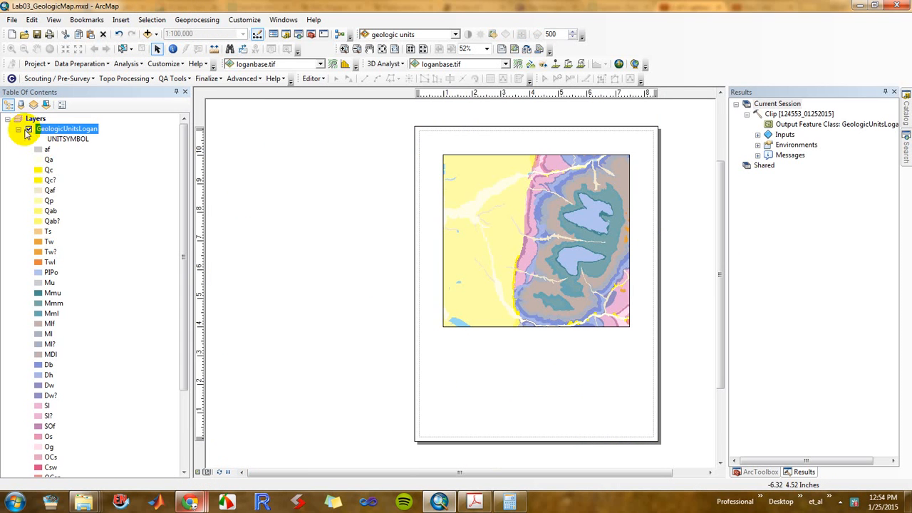
left_click(17, 130)
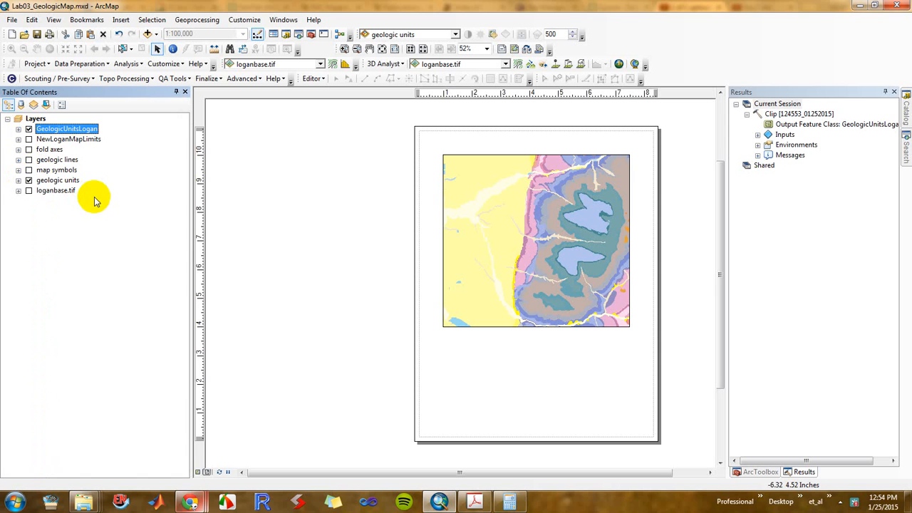
left_click(18, 182)
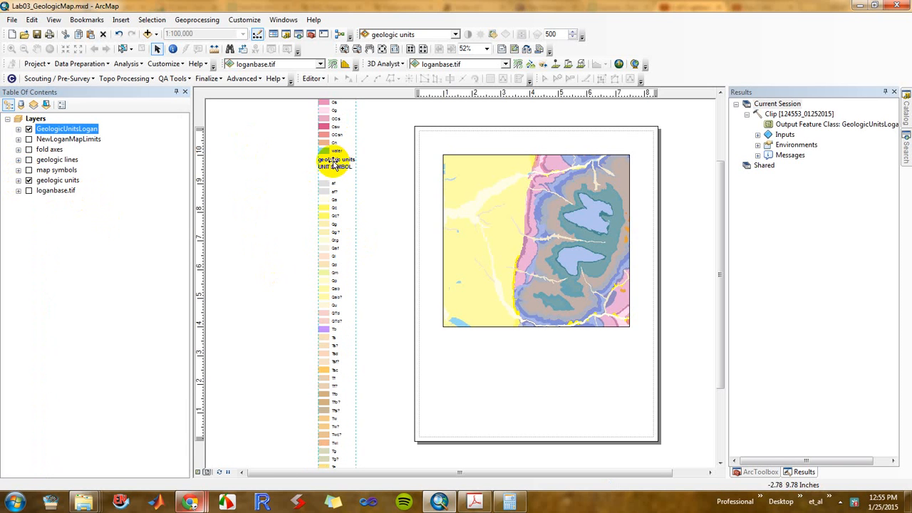
double_click(333, 165)
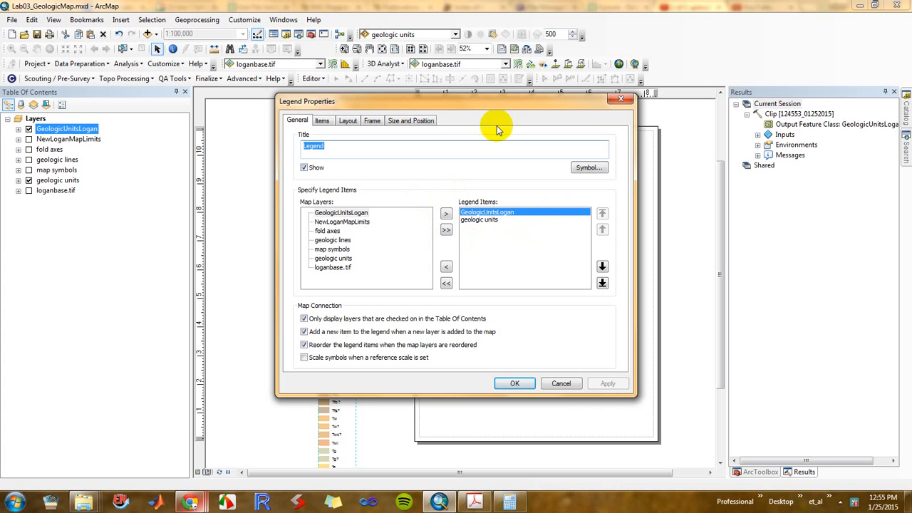
left_click_drag(491, 102, 642, 137)
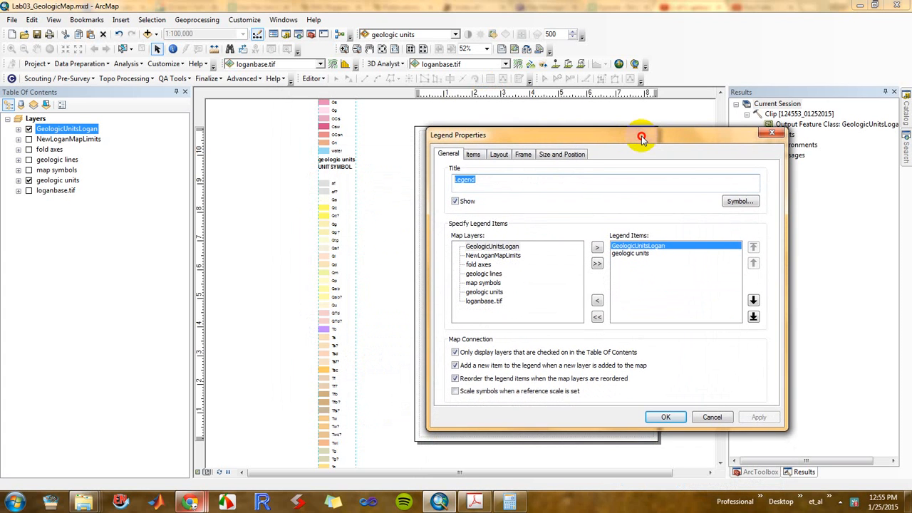
left_click(641, 254)
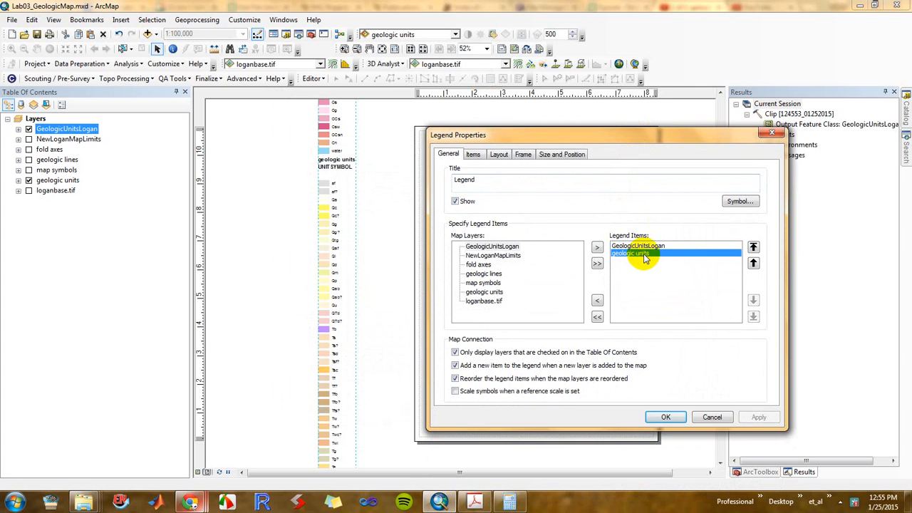
left_click(712, 417)
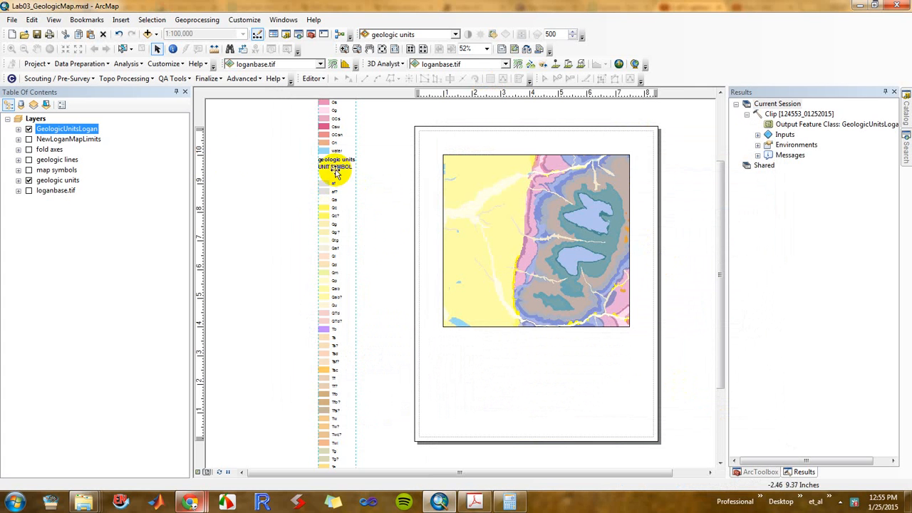
Hide the geologic units layer and refresh the layout
left_click(29, 180)
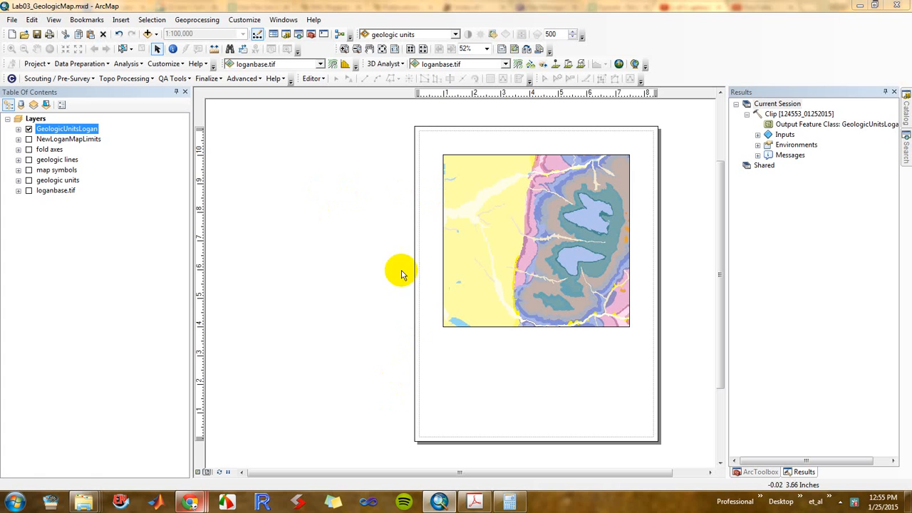
left_click_drag(718, 191, 717, 122)
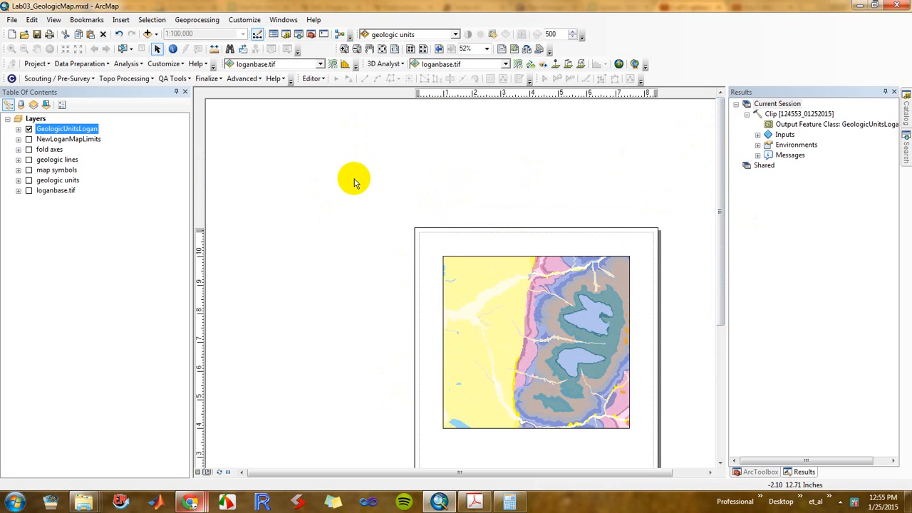
left_click(219, 473)
left_click_drag(720, 132, 722, 218)
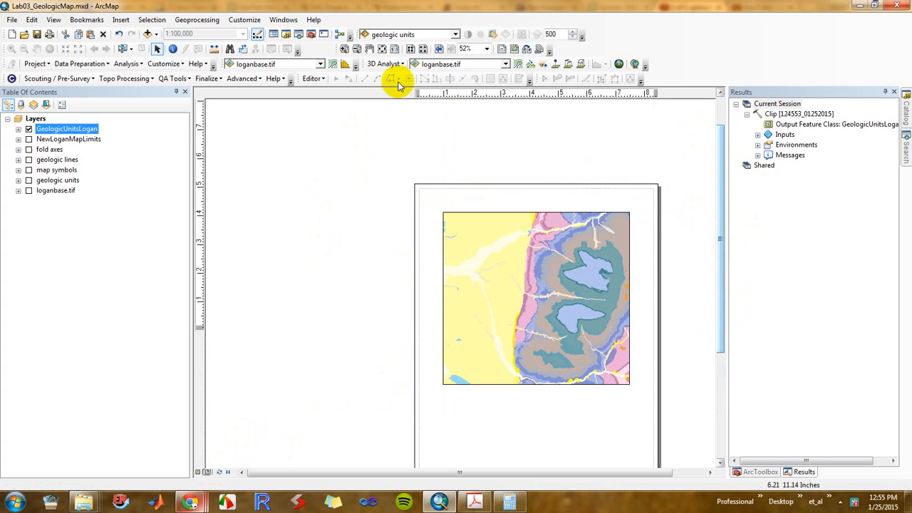
Insert a one-column legend for GeologicUnitsLogan with the default title and patch settings, and place it beside the layout page
left_click(356, 49)
left_click_drag(371, 152, 664, 428)
left_click_drag(381, 193, 669, 412)
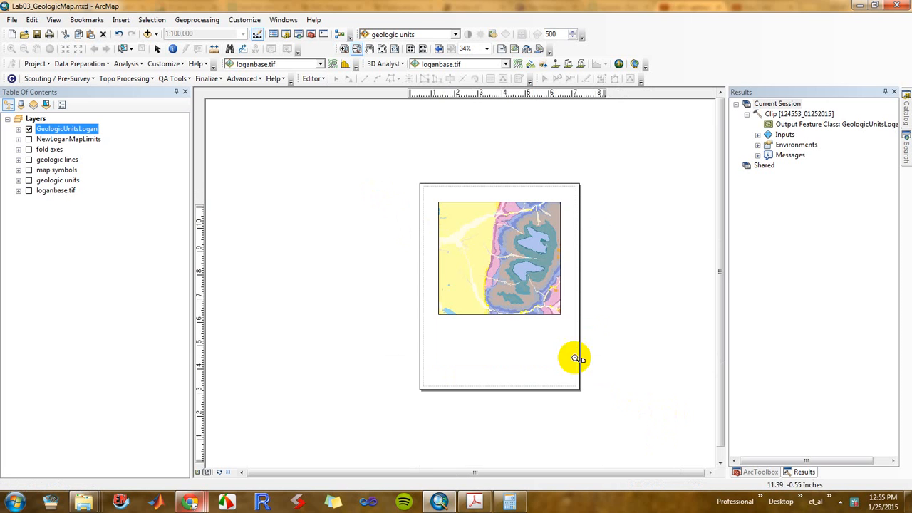
left_click_drag(587, 327, 622, 361)
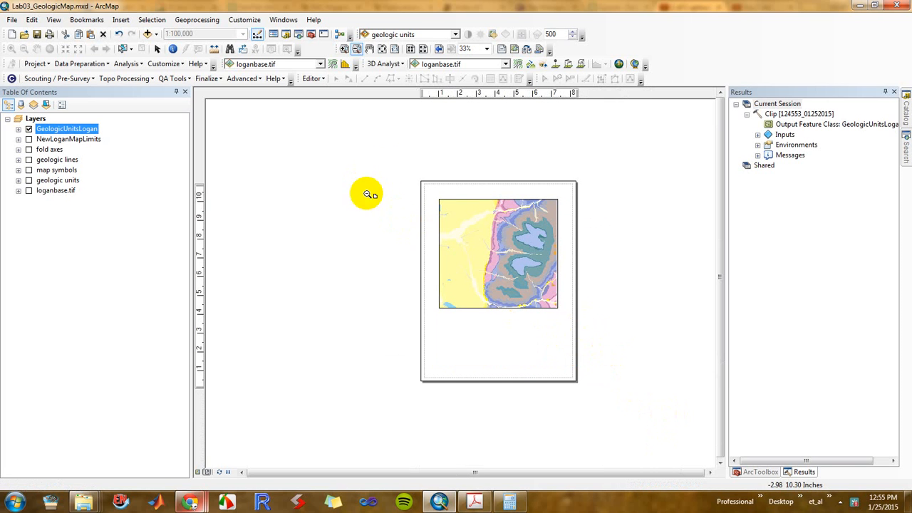
left_click(120, 19)
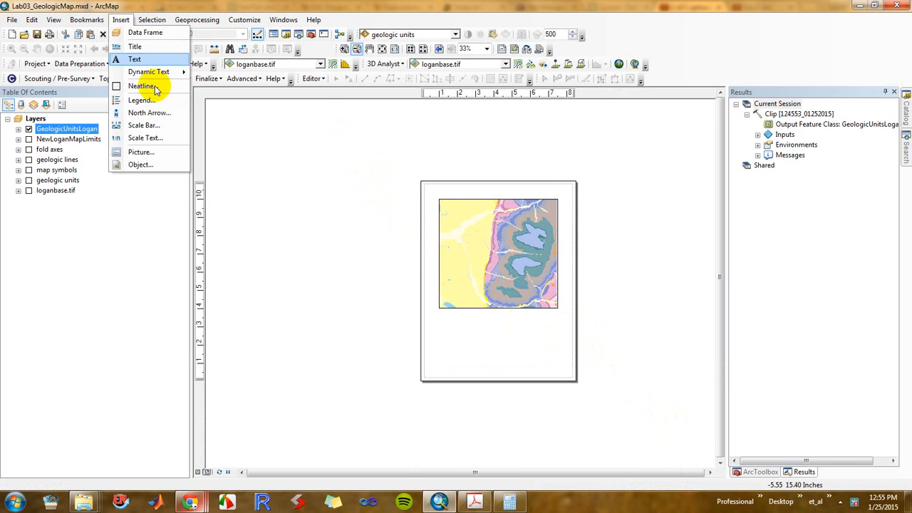
left_click(146, 99)
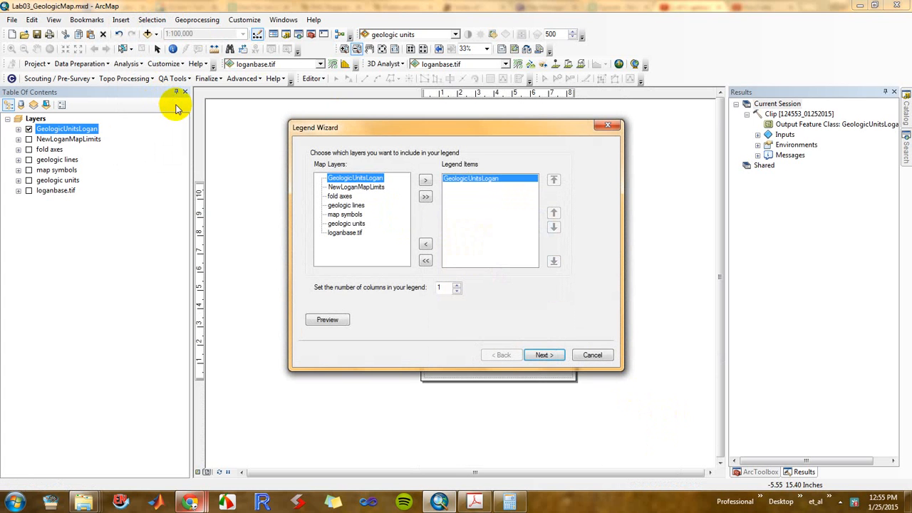
left_click(548, 359)
left_click(551, 355)
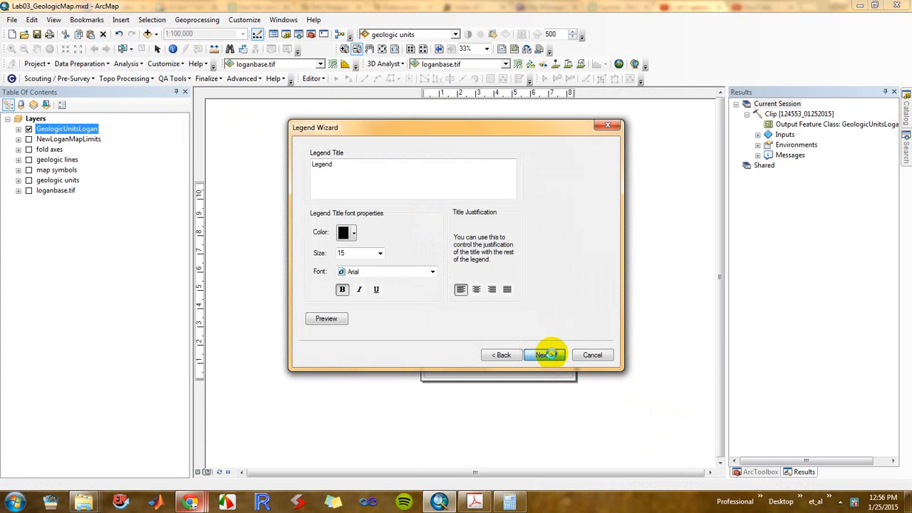
left_click(552, 356)
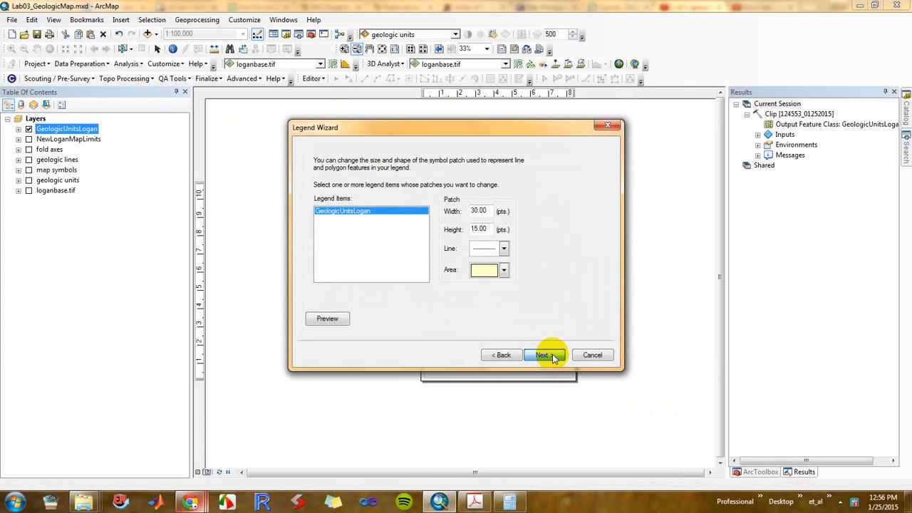
left_click(549, 355)
left_click(550, 356)
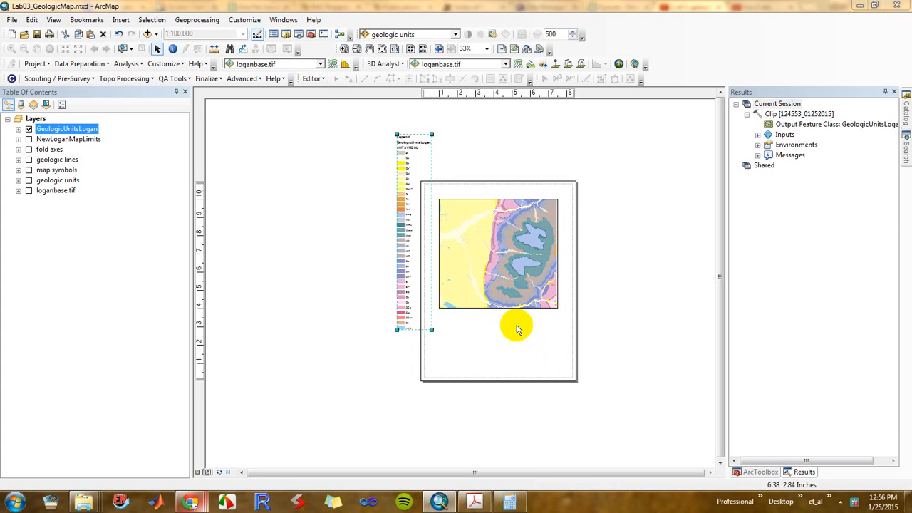
left_click_drag(413, 143, 398, 189)
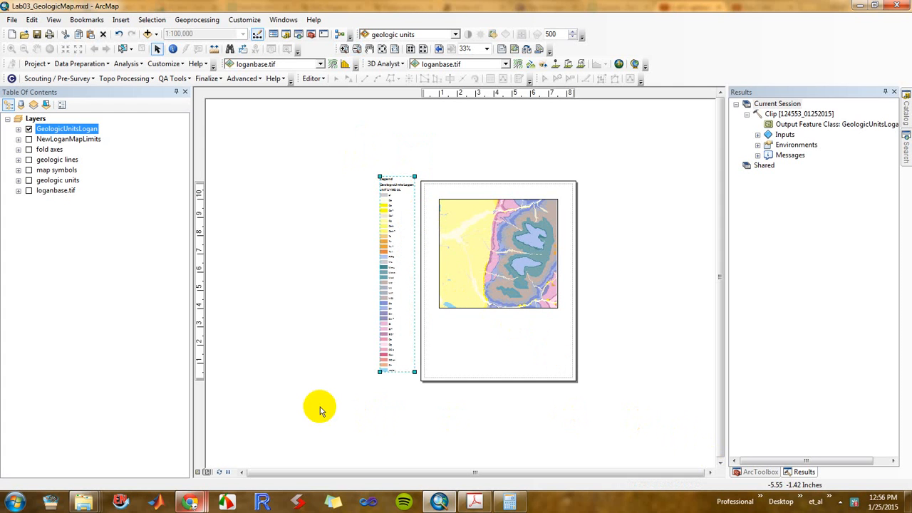
left_click(329, 180)
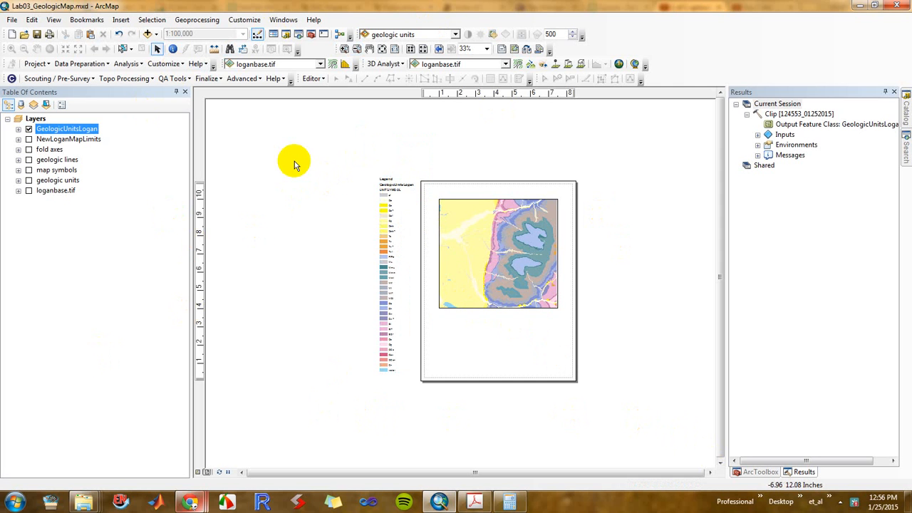
In the data view, move GeologicUnitsLogan below map symbols and turn on fold axes, geologic lines and map symbols
left_click(198, 472)
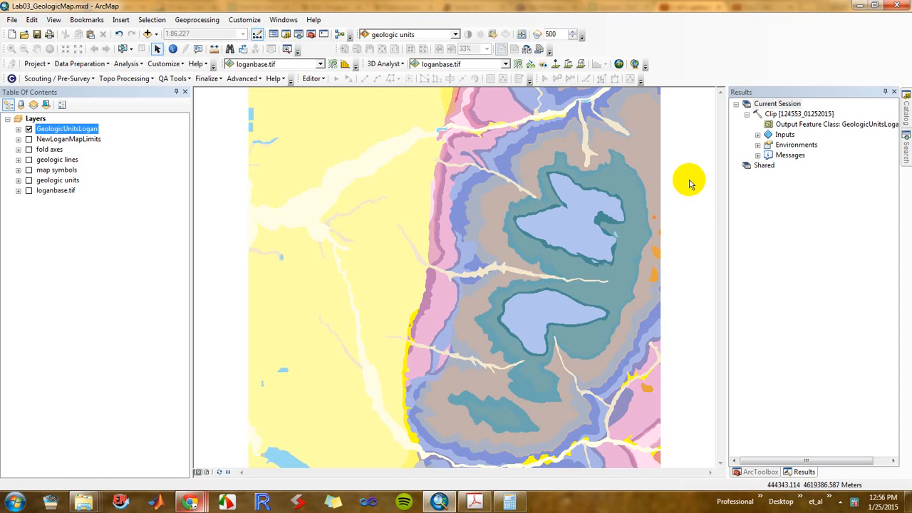
left_click(893, 92)
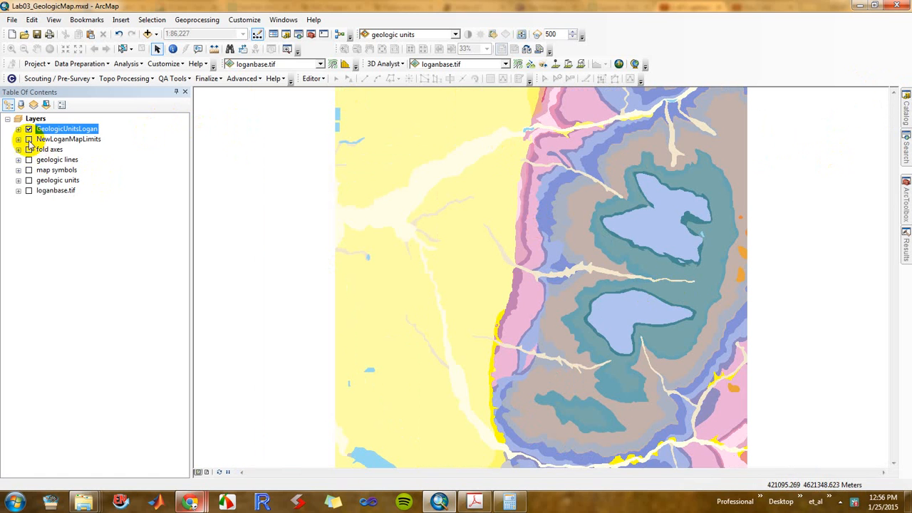
left_click_drag(50, 130, 32, 175)
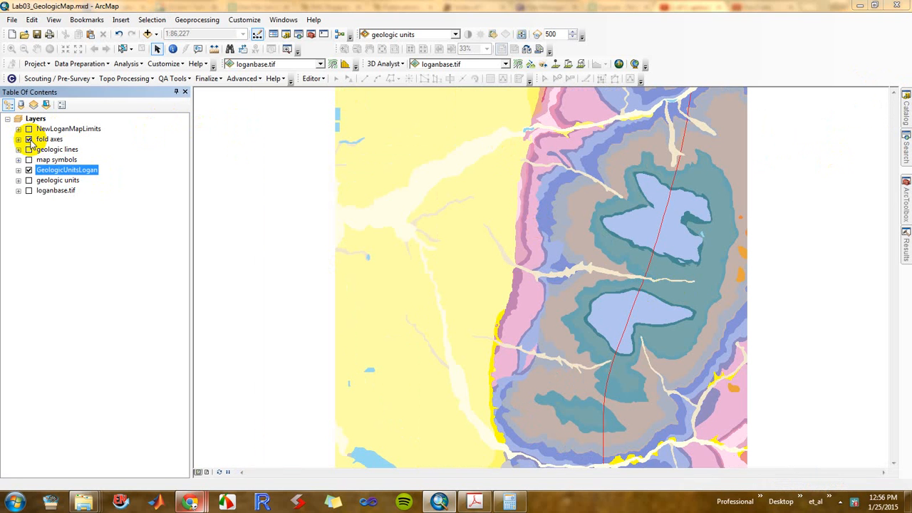
left_click(30, 150)
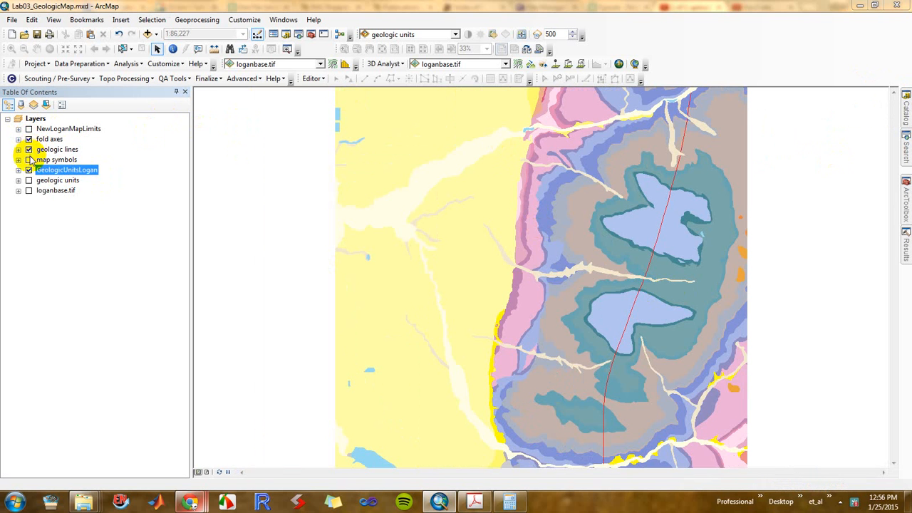
left_click(29, 160)
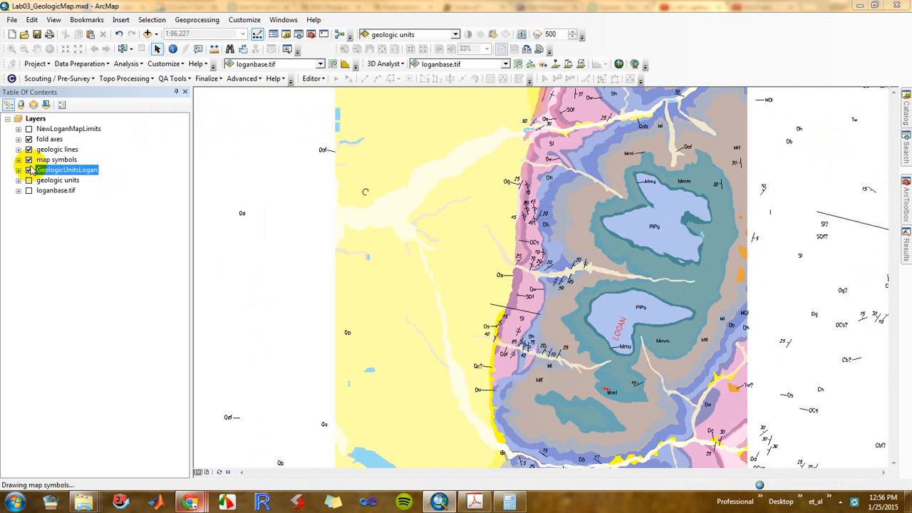
Turn on the loganbase.tif base layer and leave the original geologic units layer hidden
left_click(30, 180)
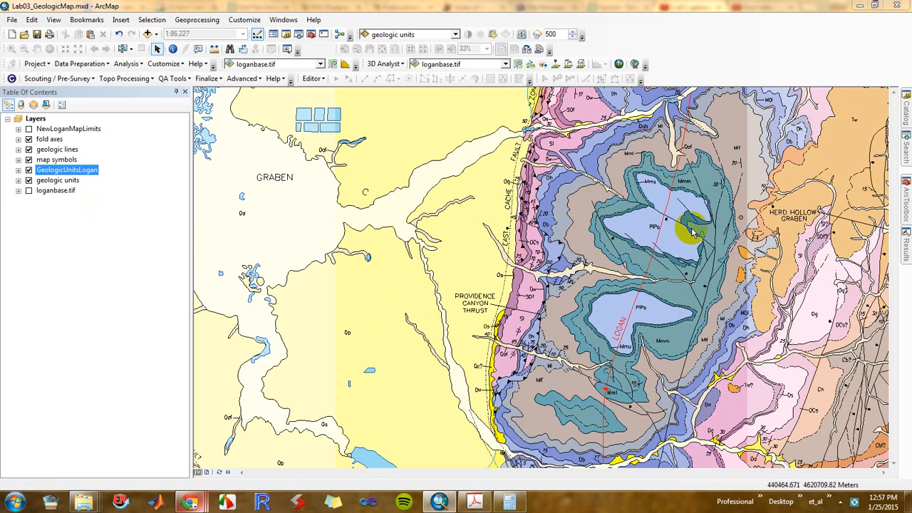
left_click(28, 191)
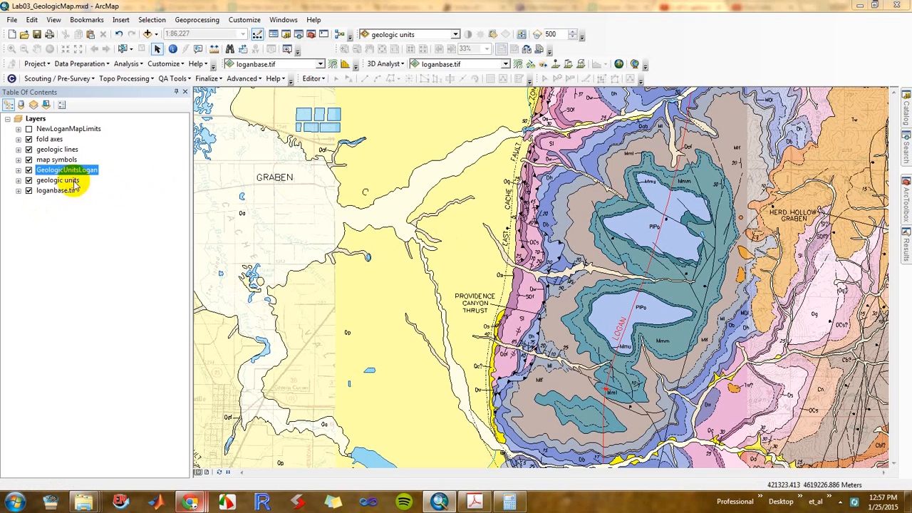
left_click(28, 180)
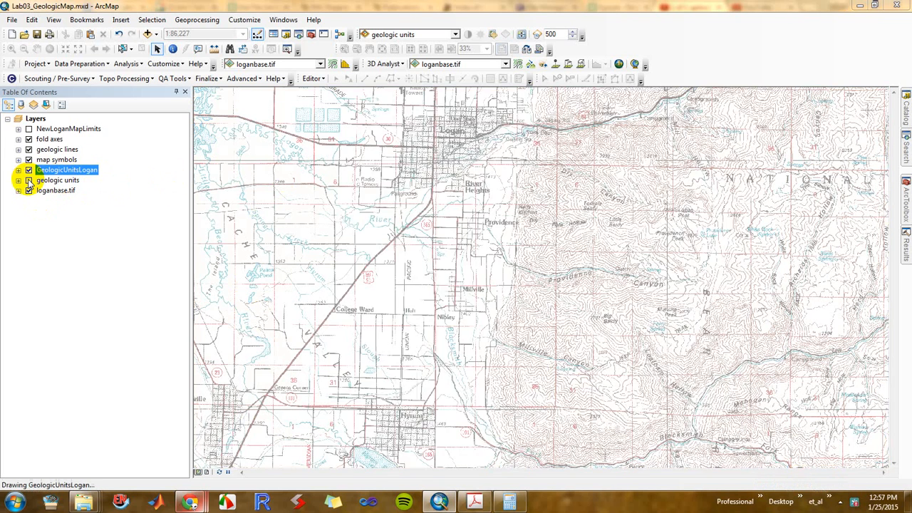
Make the GeologicUnitsLogan layer partly transparent so the base map shows through
double_click(74, 168)
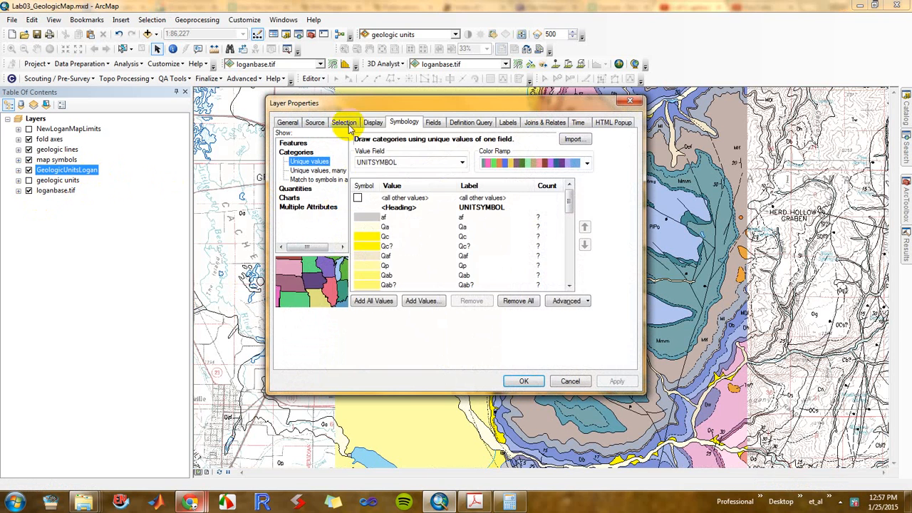
left_click(367, 124)
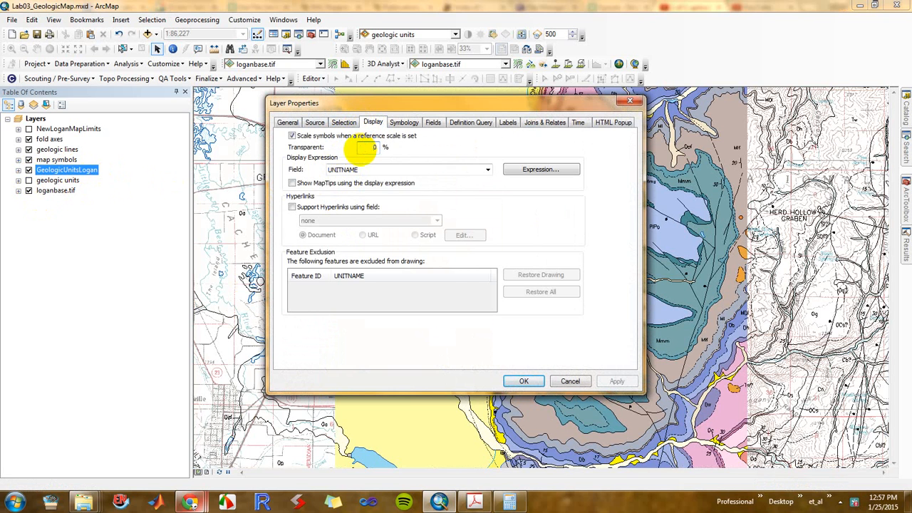
left_click(525, 380)
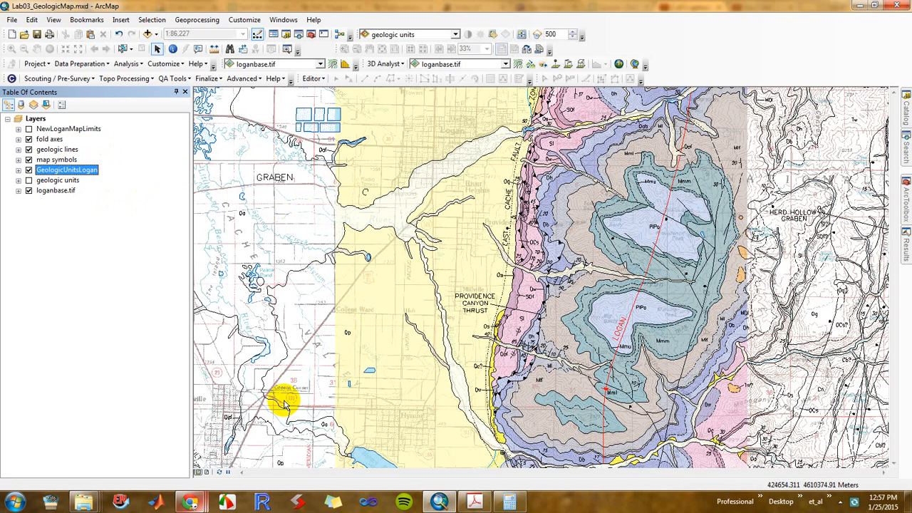
Clip the data frame to the outline of all NewLoganMapLimits features
double_click(37, 120)
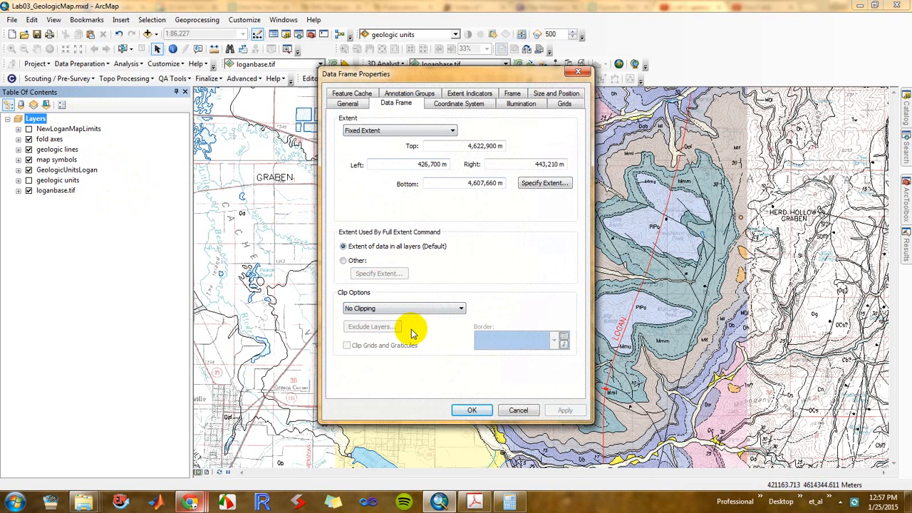
left_click(460, 308)
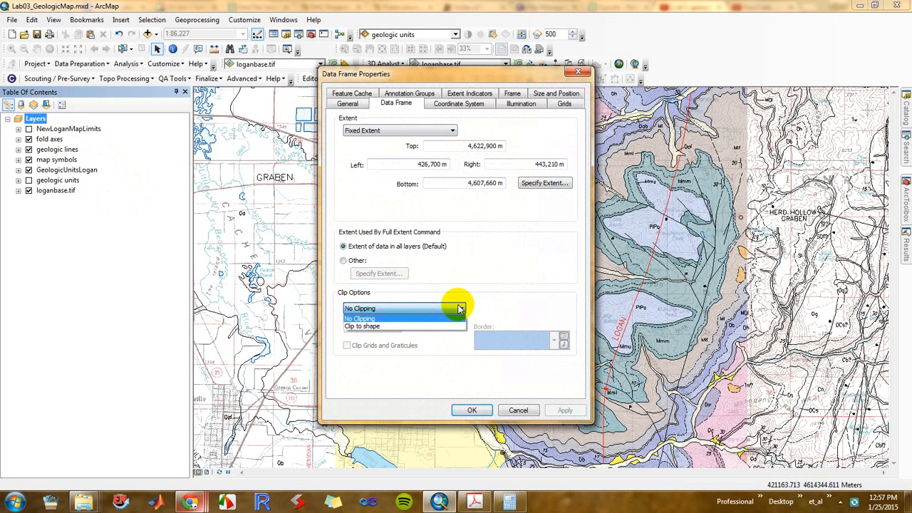
left_click(416, 327)
left_click(497, 308)
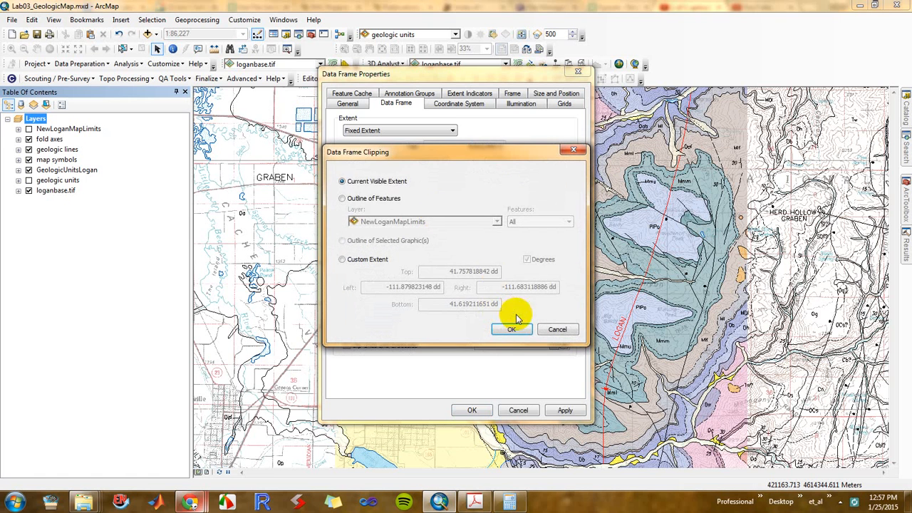
left_click(360, 198)
left_click(396, 222)
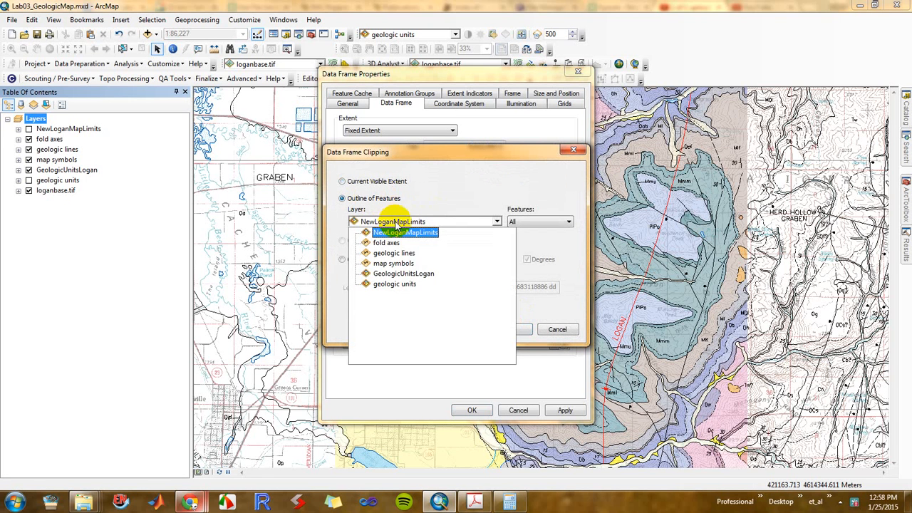
left_click(389, 233)
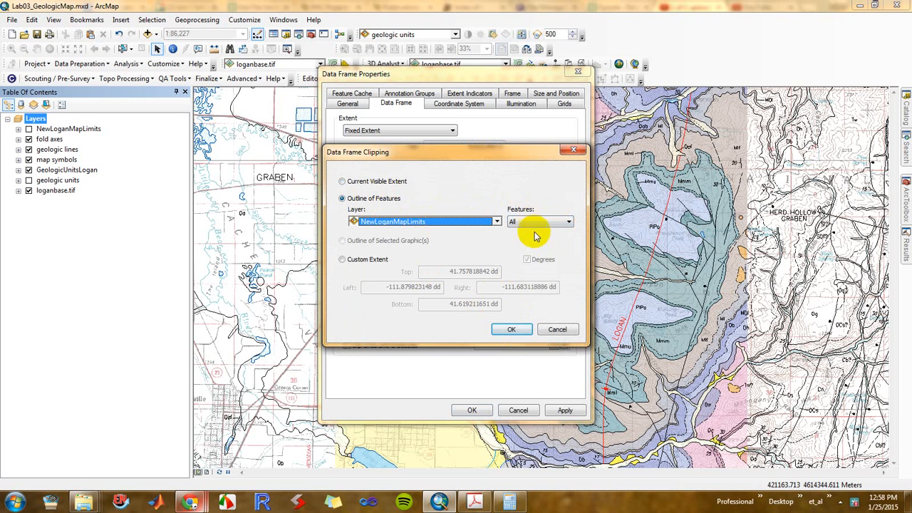
left_click(524, 331)
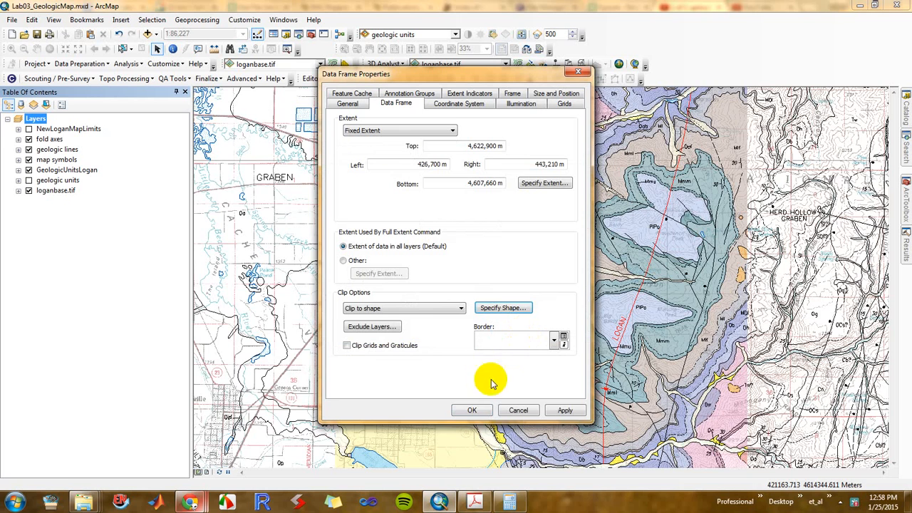
left_click(564, 411)
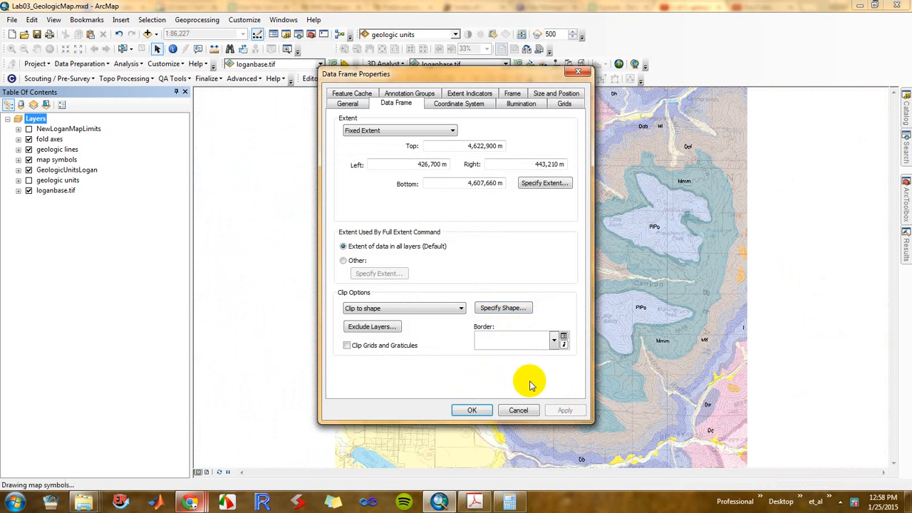
left_click(474, 411)
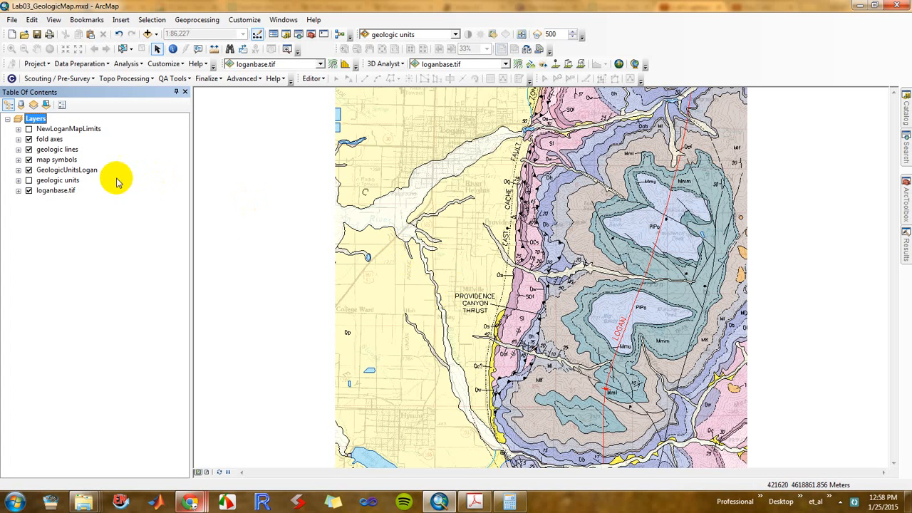
Hide fold axes and geologic lines, keeping map symbols, GeologicUnitsLogan and loganbase.tif turned on and geologic units off
left_click(29, 140)
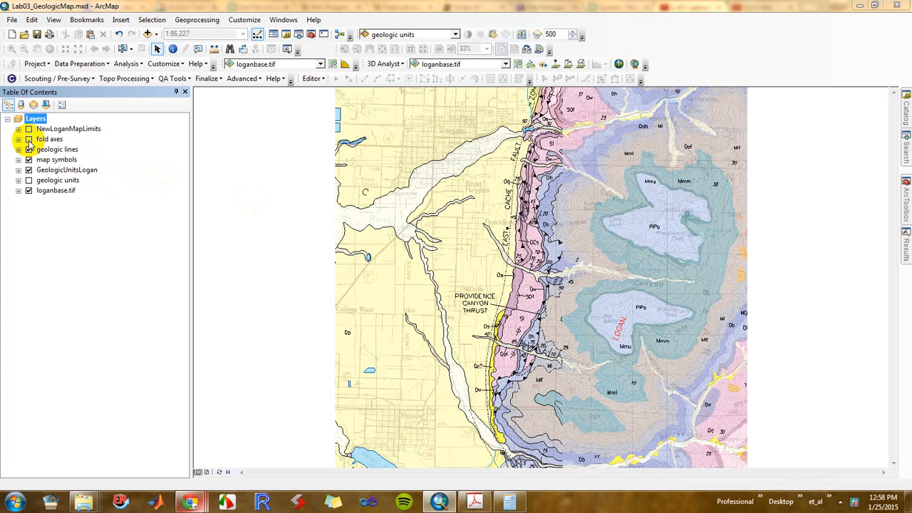
left_click(29, 149)
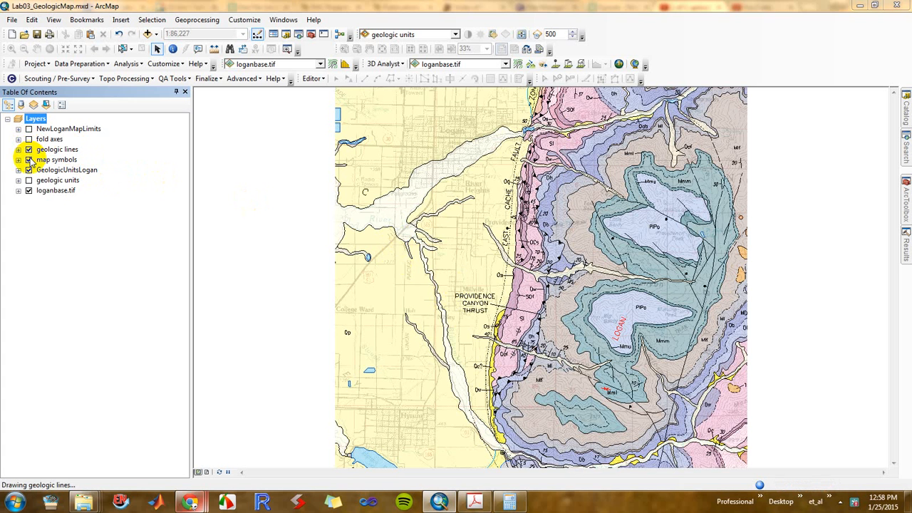
left_click(29, 180)
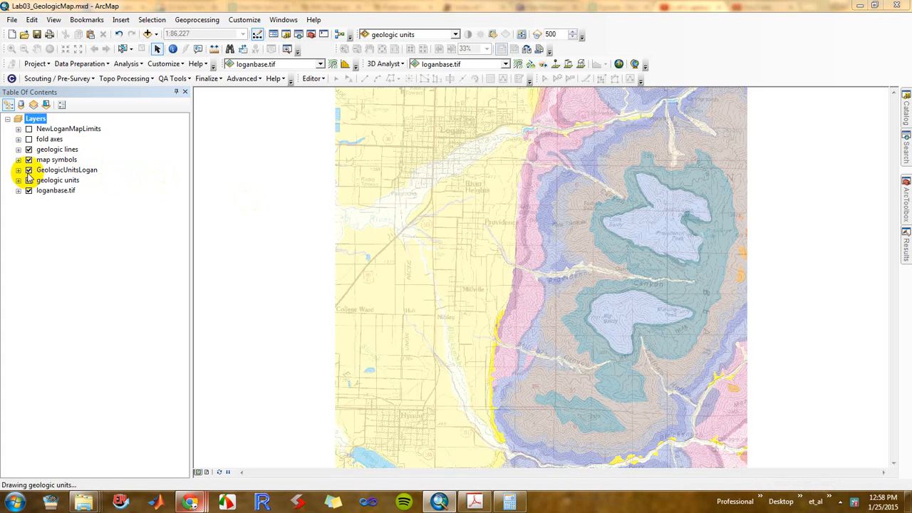
left_click(28, 169)
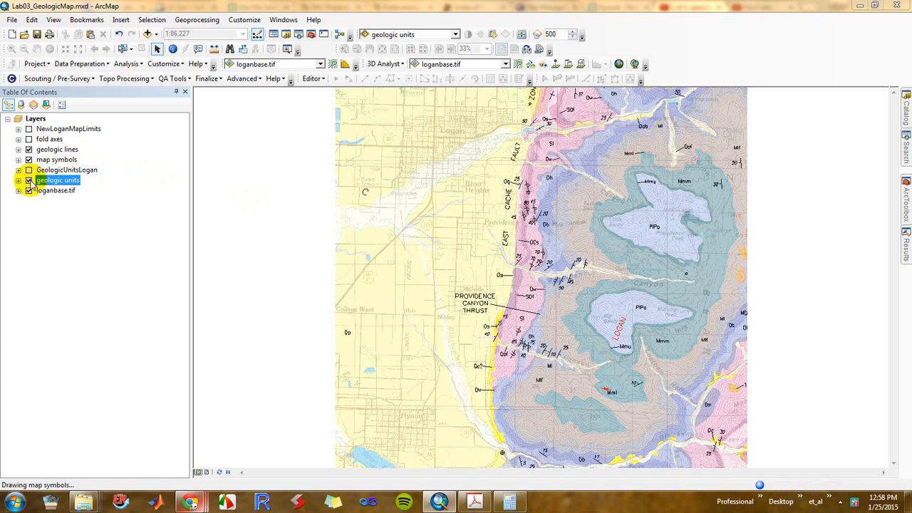
left_click(29, 181)
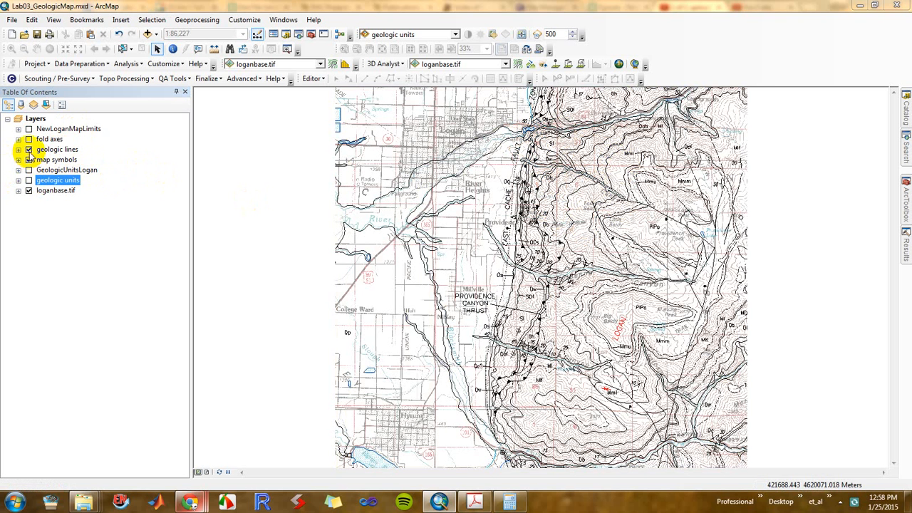
left_click(28, 149)
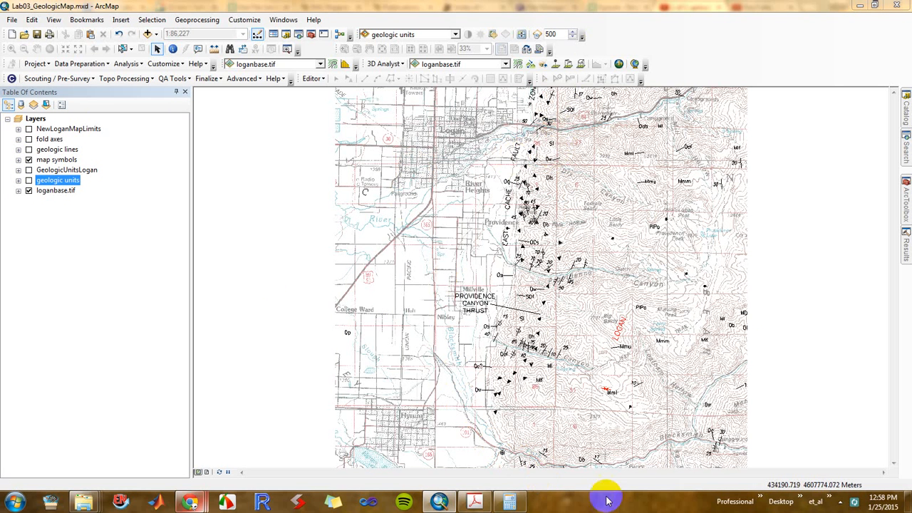
left_click(29, 170)
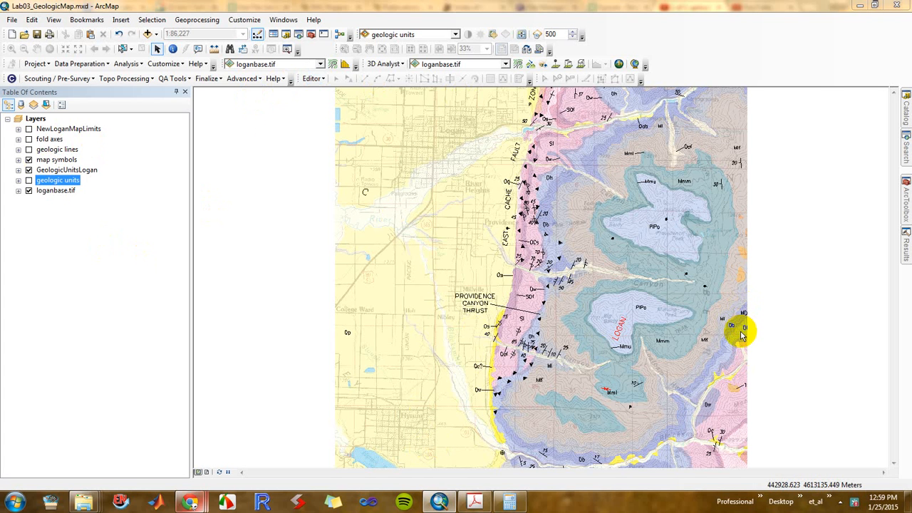
Start an edit session on the map symbols layer
left_click(311, 80)
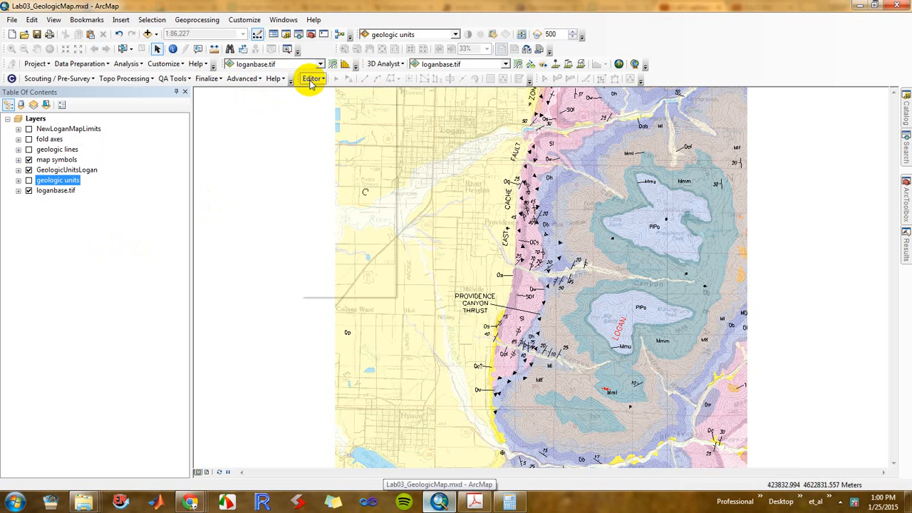
left_click(315, 91)
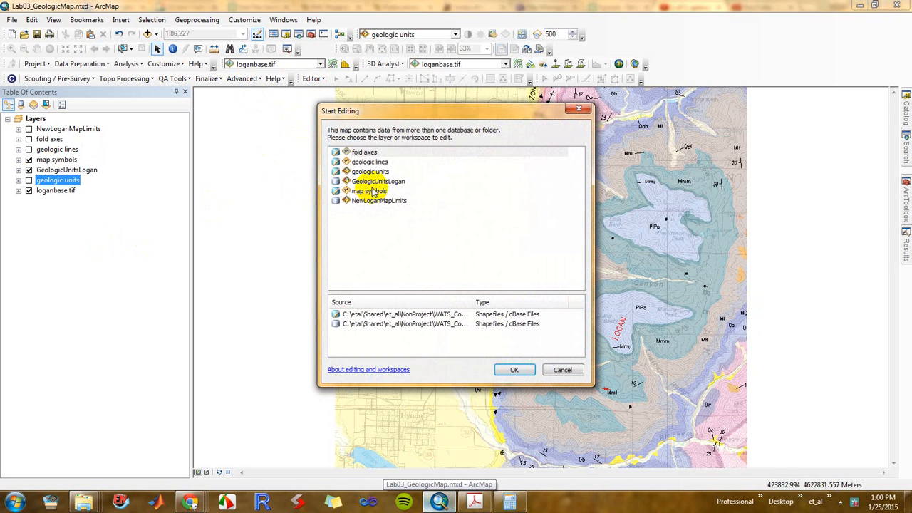
left_click(373, 191)
left_click(513, 369)
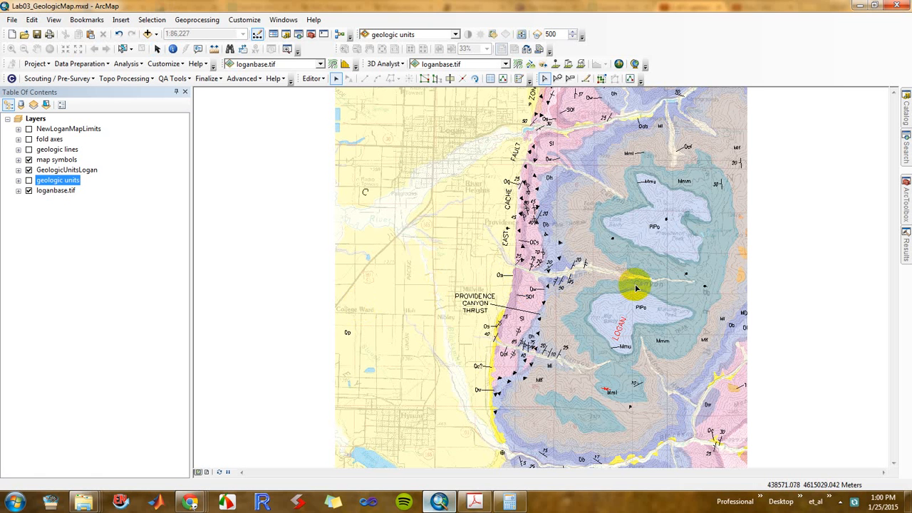
Hide GeologicUnitsLogan and delete the map symbols cut off along the map's eastern and southern edges
left_click(337, 80)
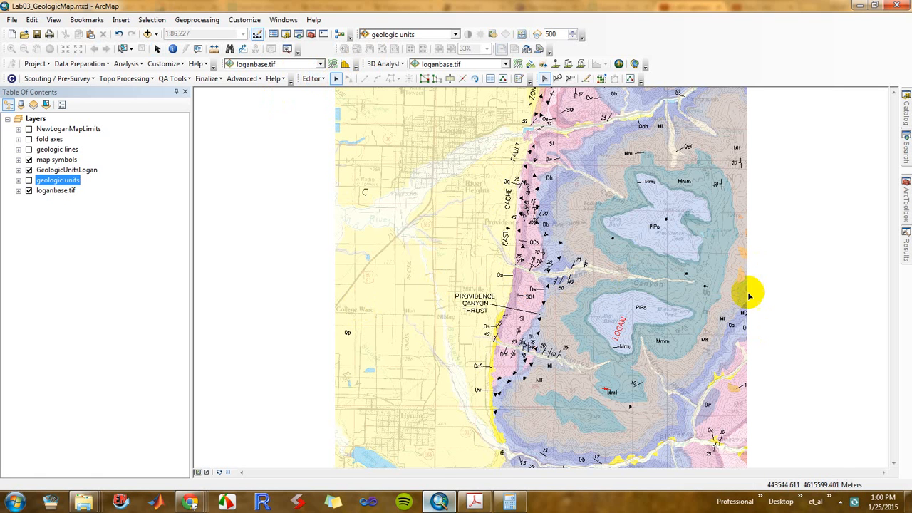
left_click(743, 314)
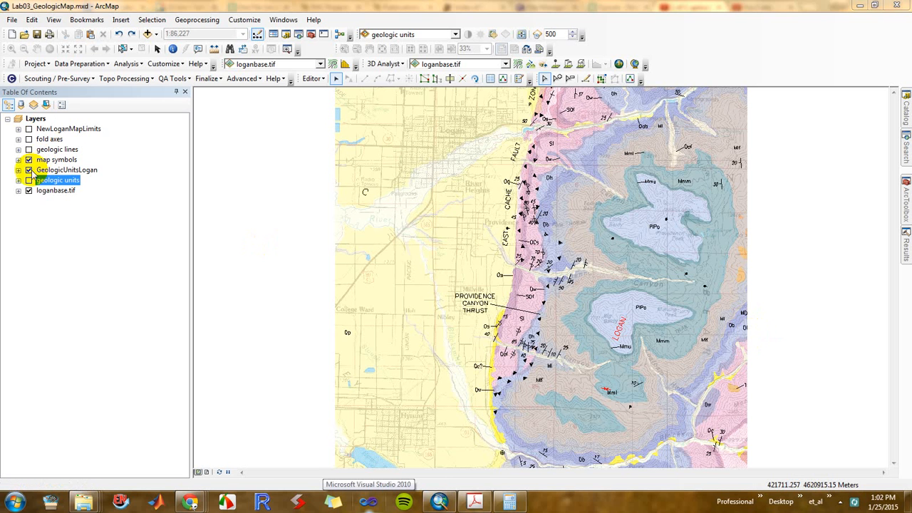
left_click(29, 170)
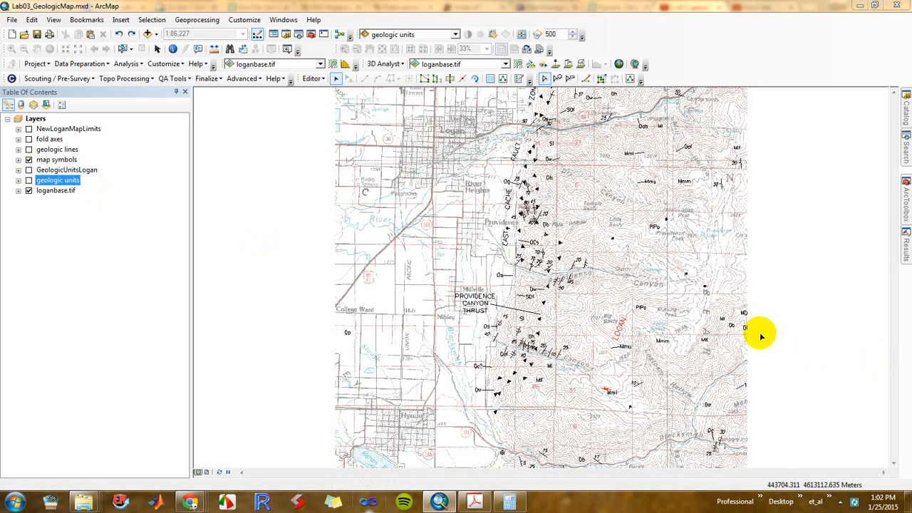
left_click_drag(758, 333, 741, 308)
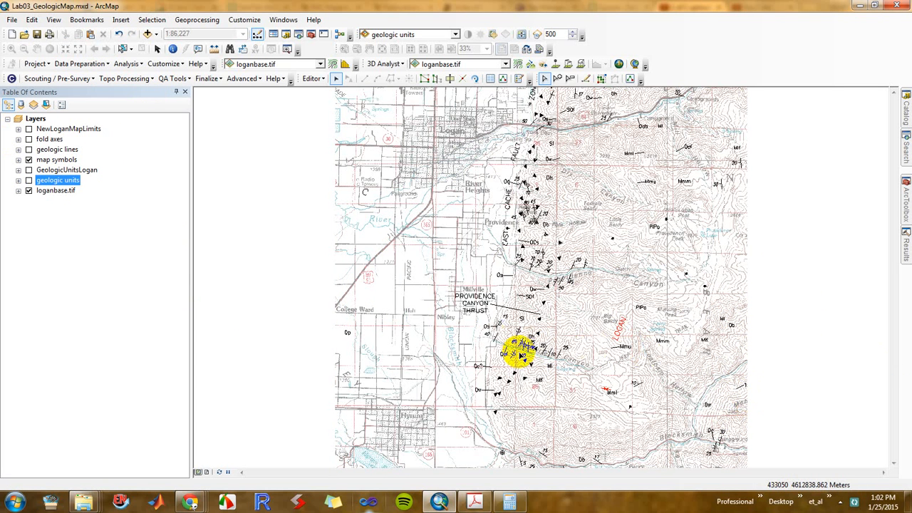
left_click_drag(757, 392, 736, 379)
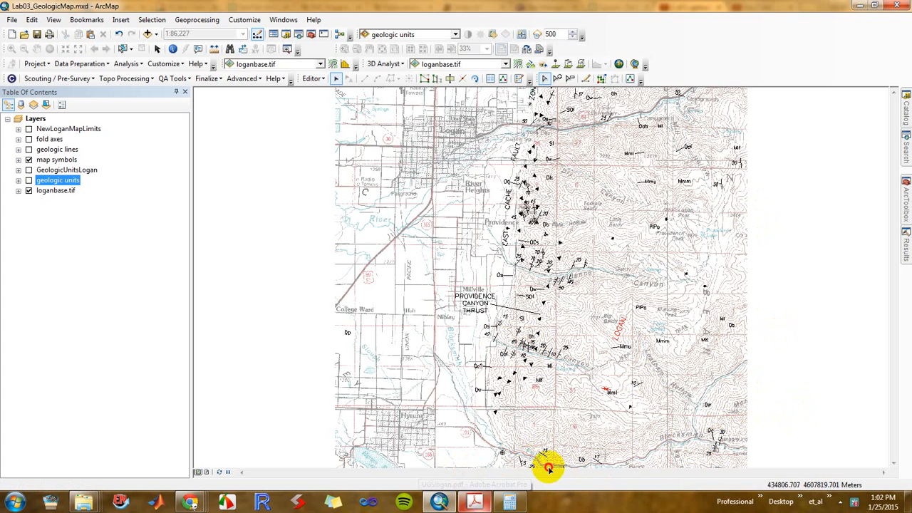
left_click(570, 470)
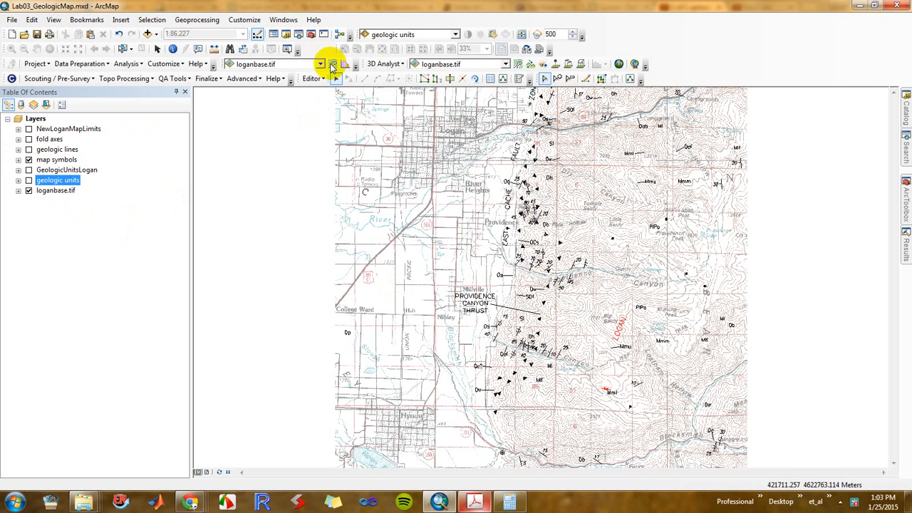
Stop editing the map symbols and save the edits
left_click(312, 79)
left_click(340, 105)
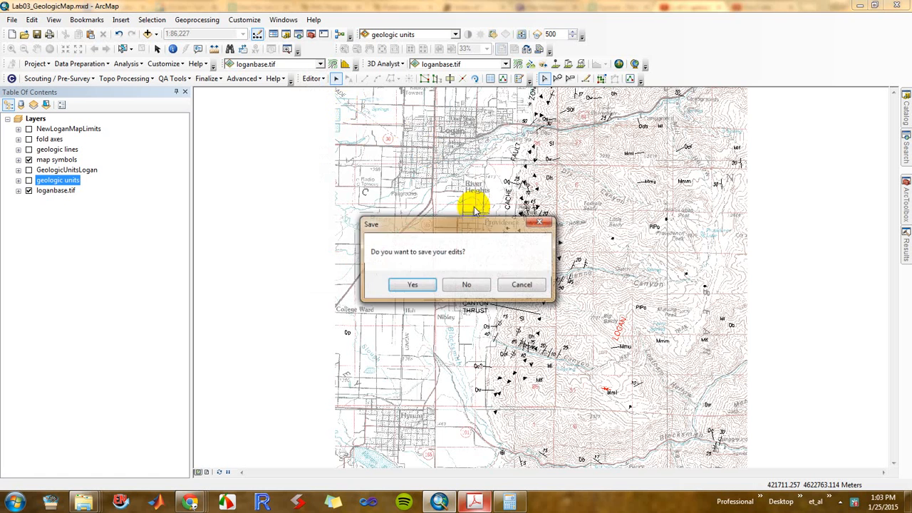
left_click(411, 282)
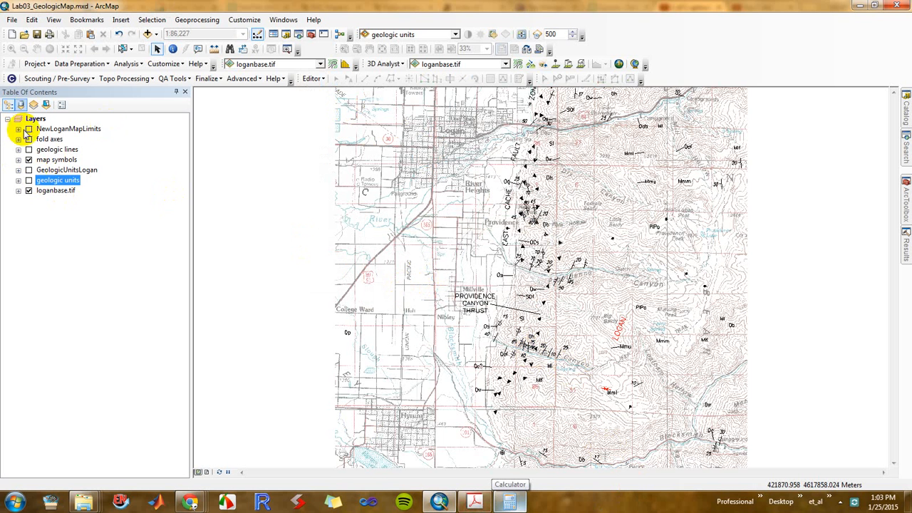
Remove the original geologic units layer and turn GeologicUnitsLogan, geologic lines and fold axes back on
right_click(63, 181)
left_click(96, 200)
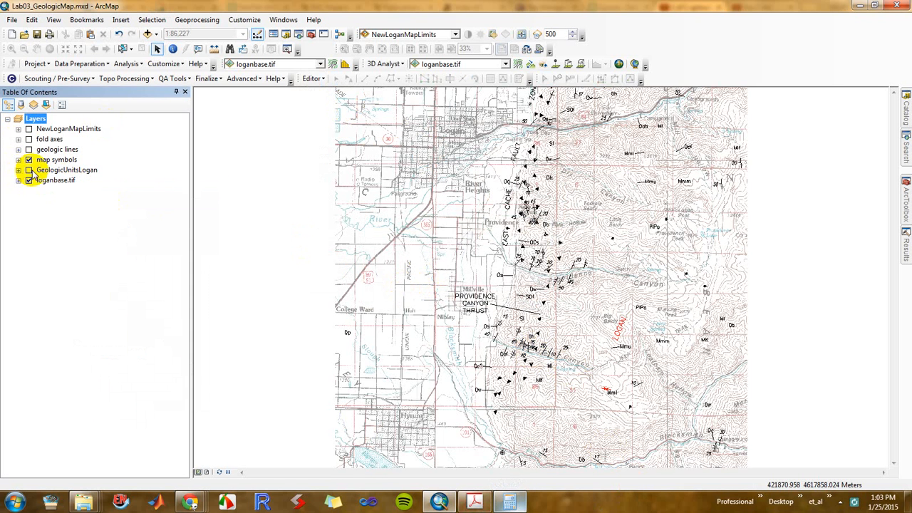
left_click(29, 170)
left_click(28, 149)
left_click(29, 139)
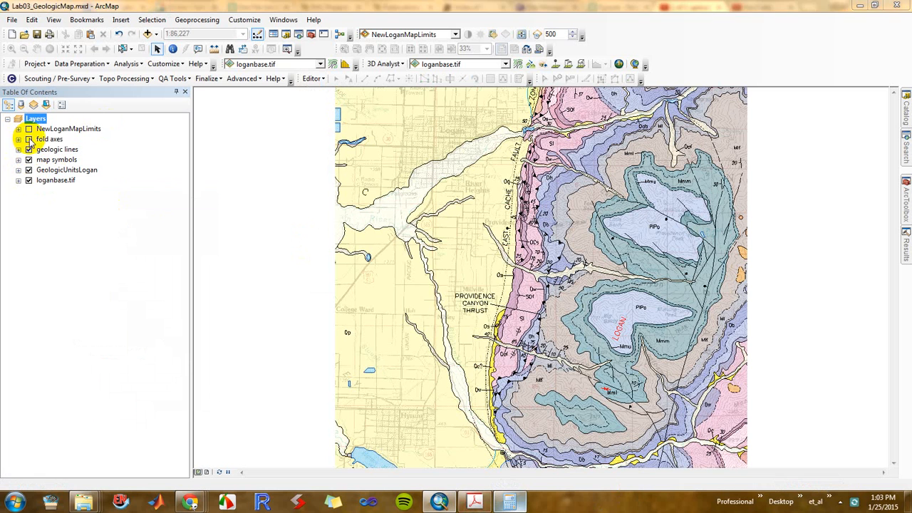